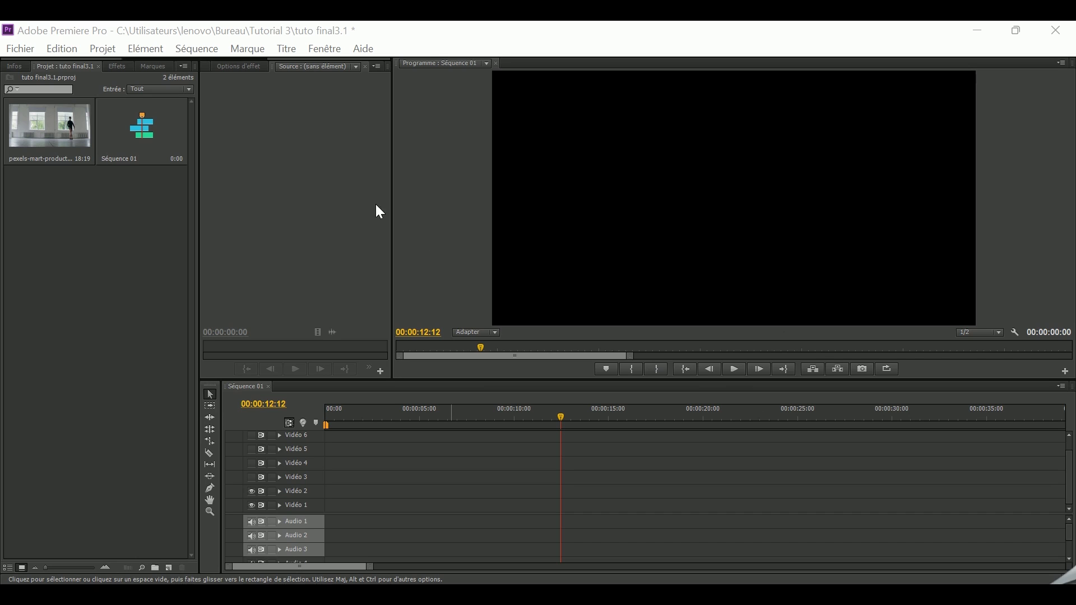
Place the pexels dance clip on Vidéo 1 at 00:00 and play it from the start.
mouse_move(42, 126)
left_mouse_down()
mouse_move(353, 468)
mouse_move(339, 507)
left_mouse_up()
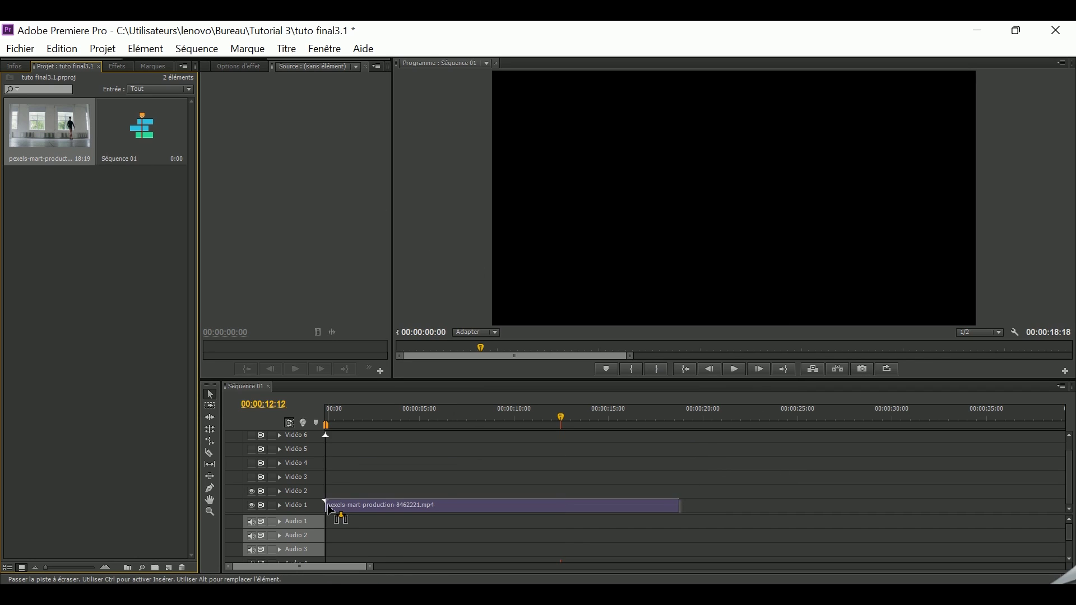
left_click(562, 418)
left_click_drag(558, 414, 325, 415)
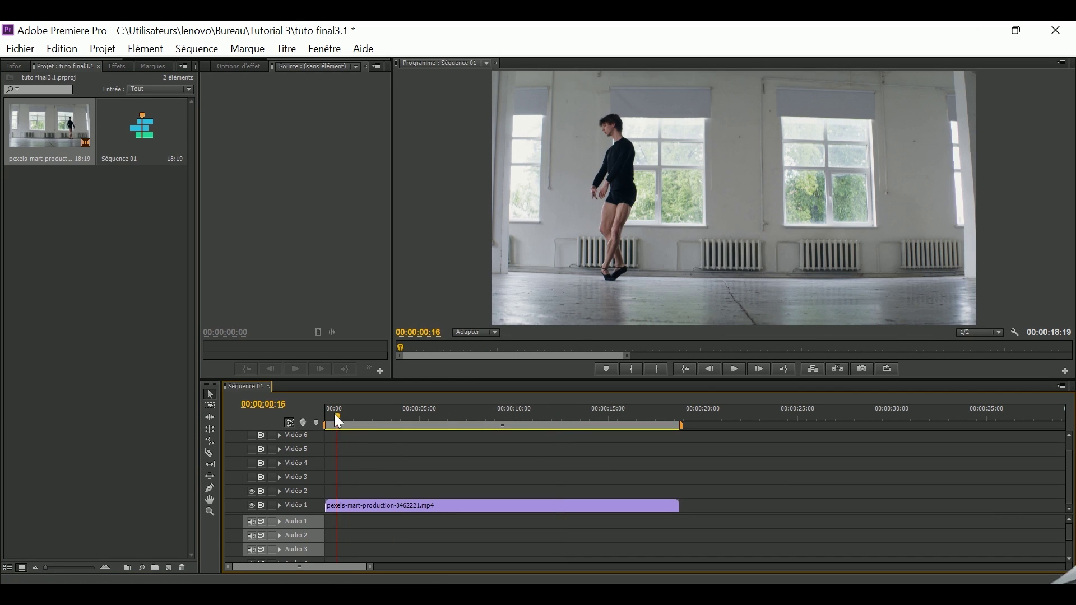
left_click(733, 368)
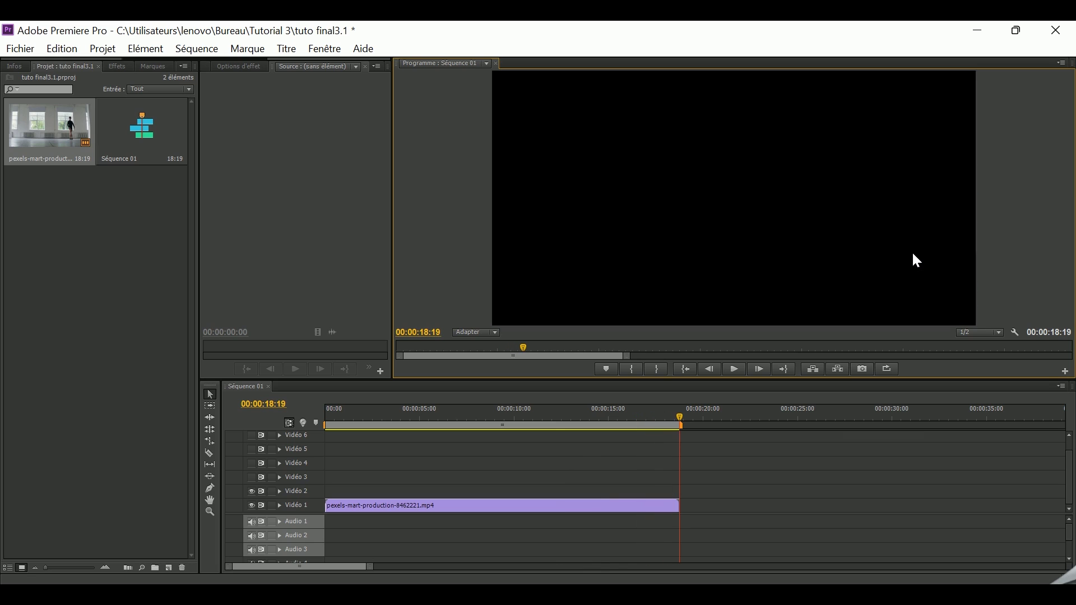
mouse_move(673, 416)
left_mouse_down()
mouse_move(344, 424)
mouse_move(405, 431)
left_mouse_up()
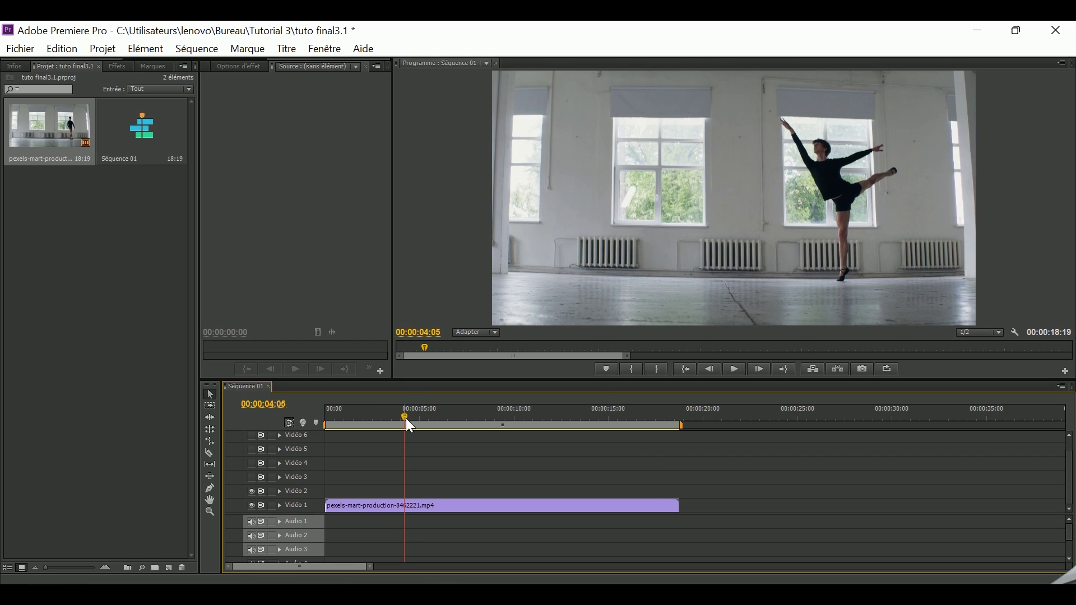
Add timeline markers at the dancer poses at 04:05 and 07:15.
key("m")
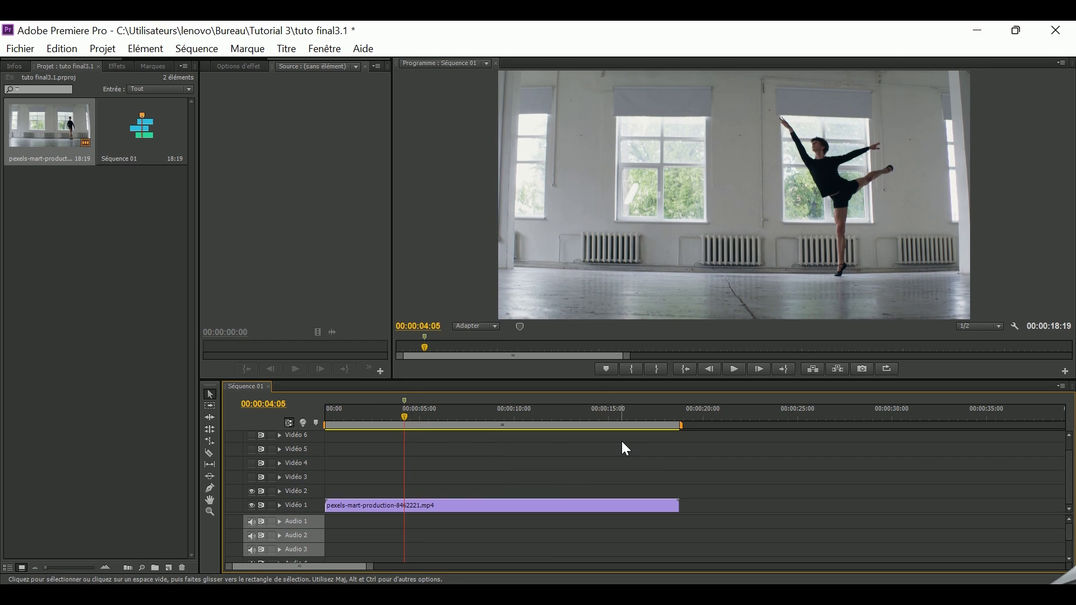
key("space")
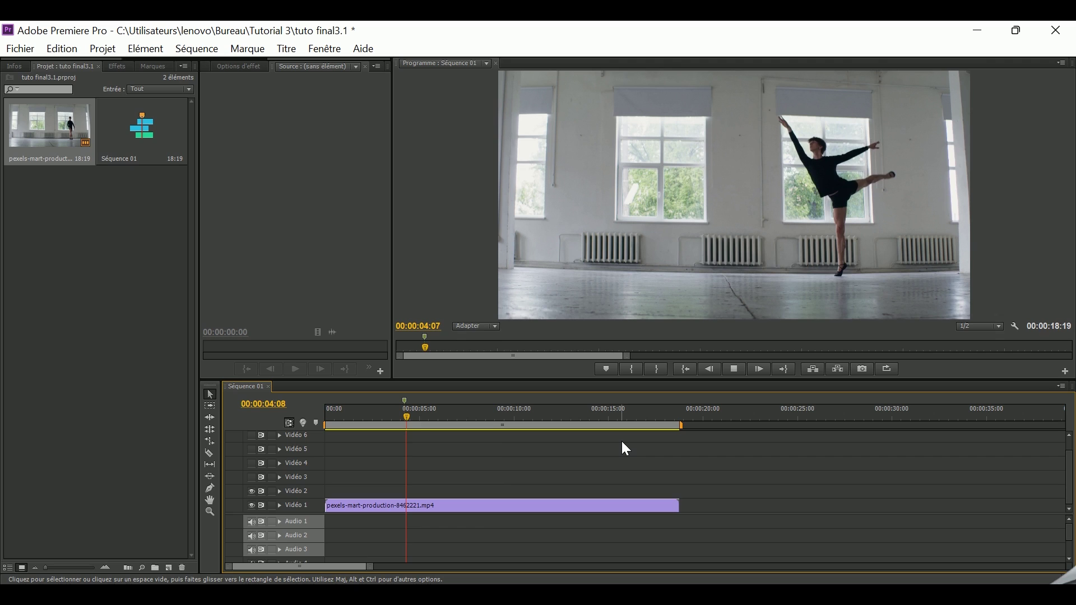
key("space")
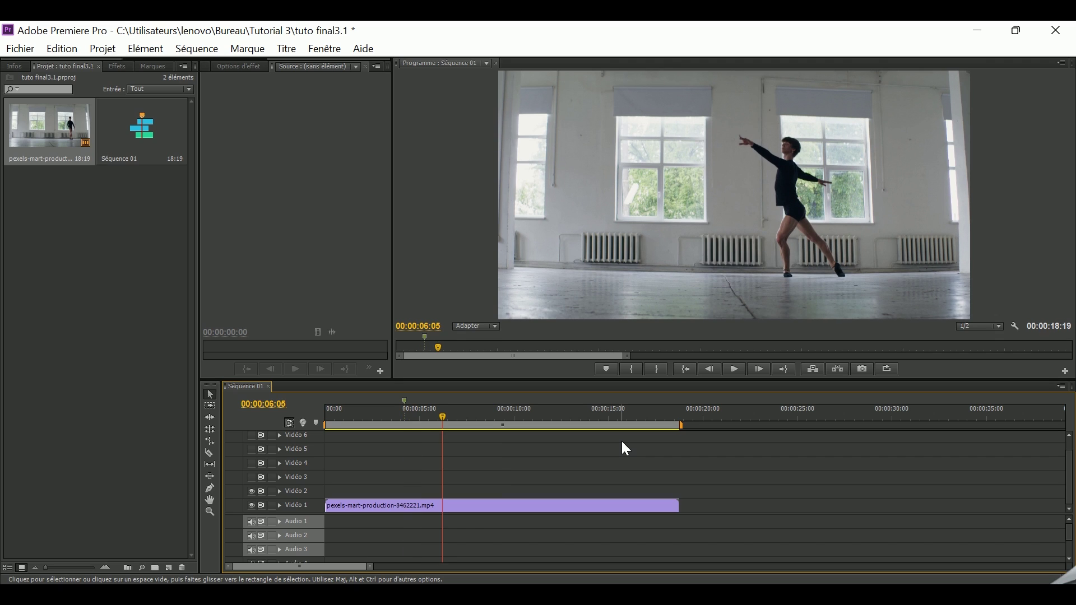
mouse_move(467, 432)
left_mouse_down()
mouse_move(421, 431)
mouse_move(470, 430)
left_mouse_up()
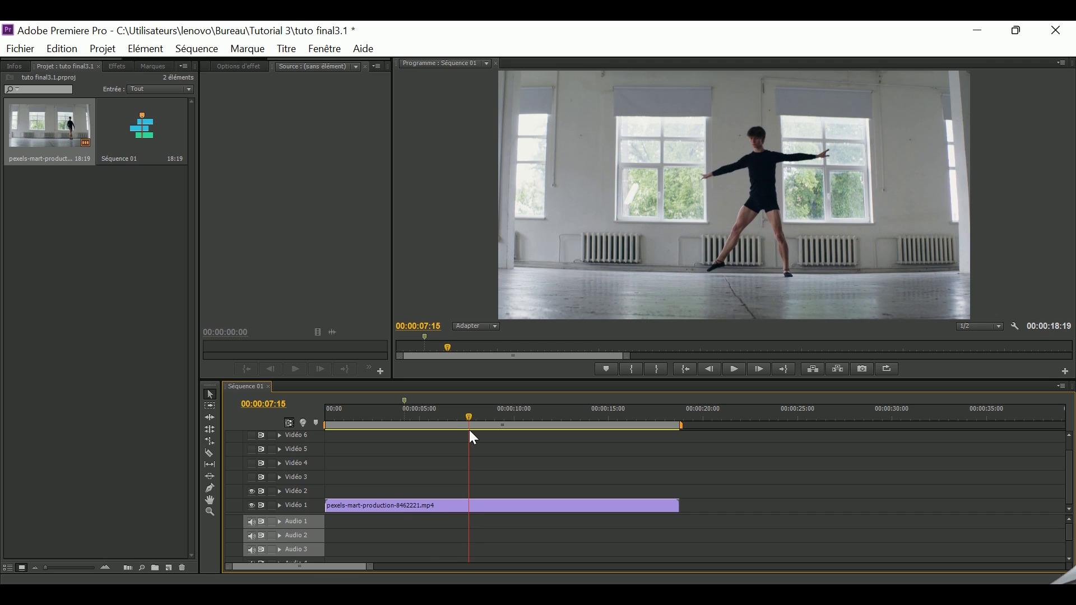
key("m")
Add timeline markers at the poses at 09:21 and 13:11.
key("space")
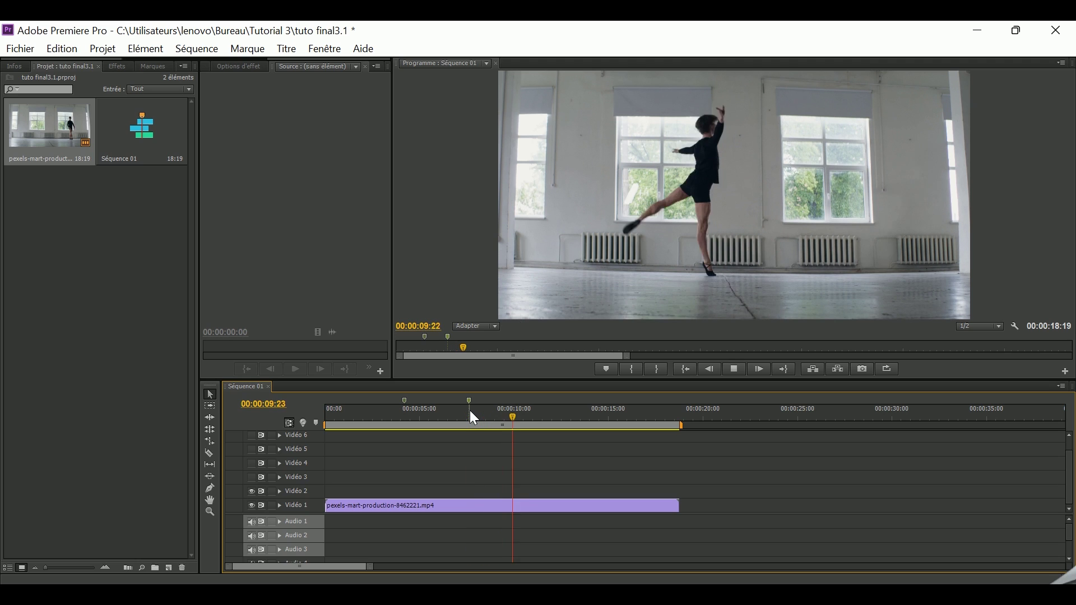
key("space")
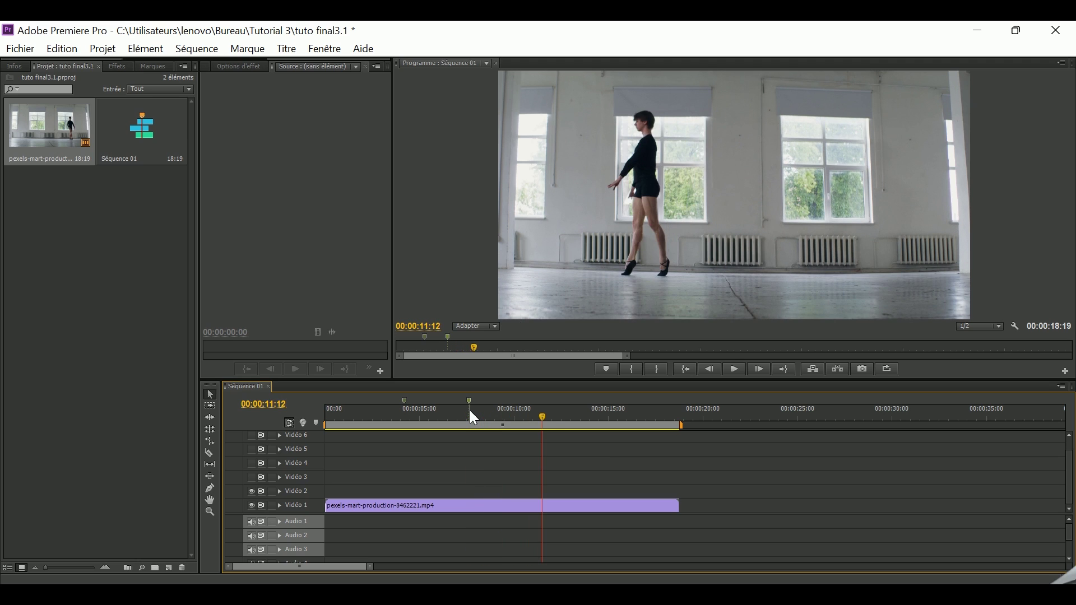
left_click_drag(550, 420, 509, 423)
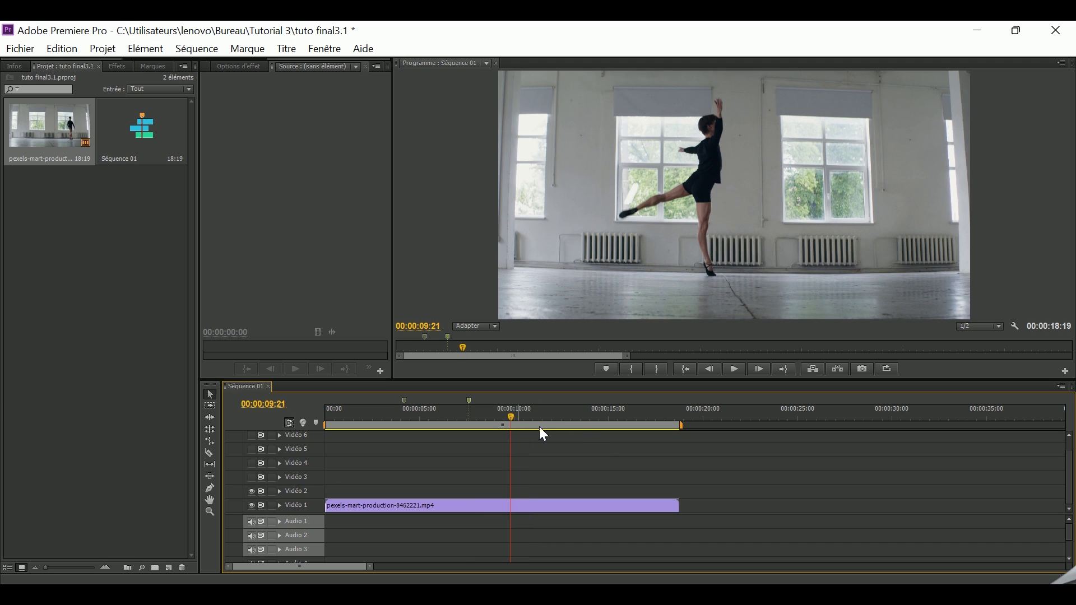
key("m")
key("space")
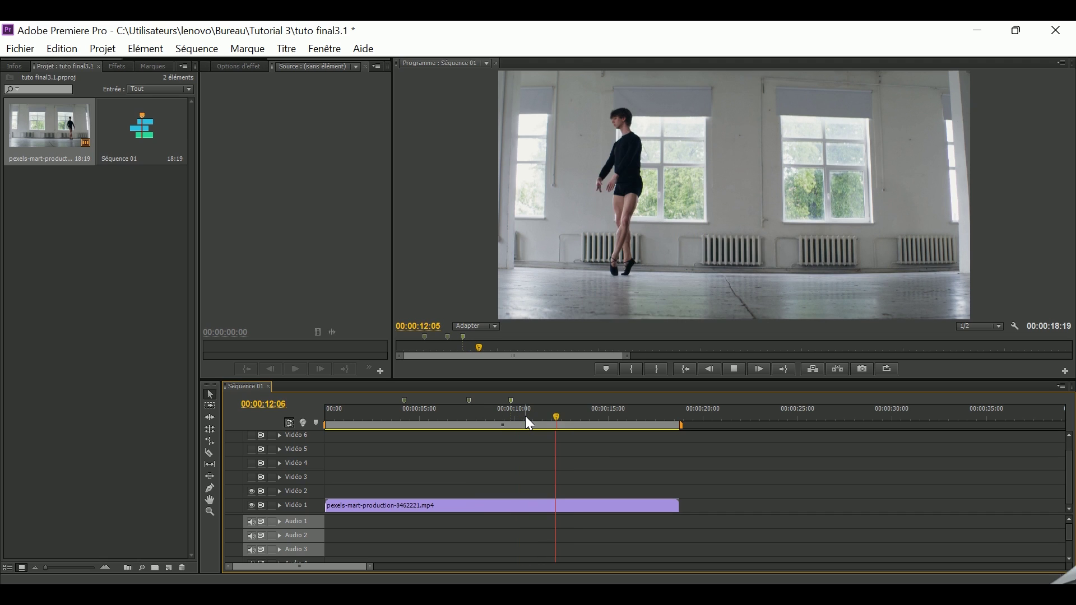
key("m")
key("space")
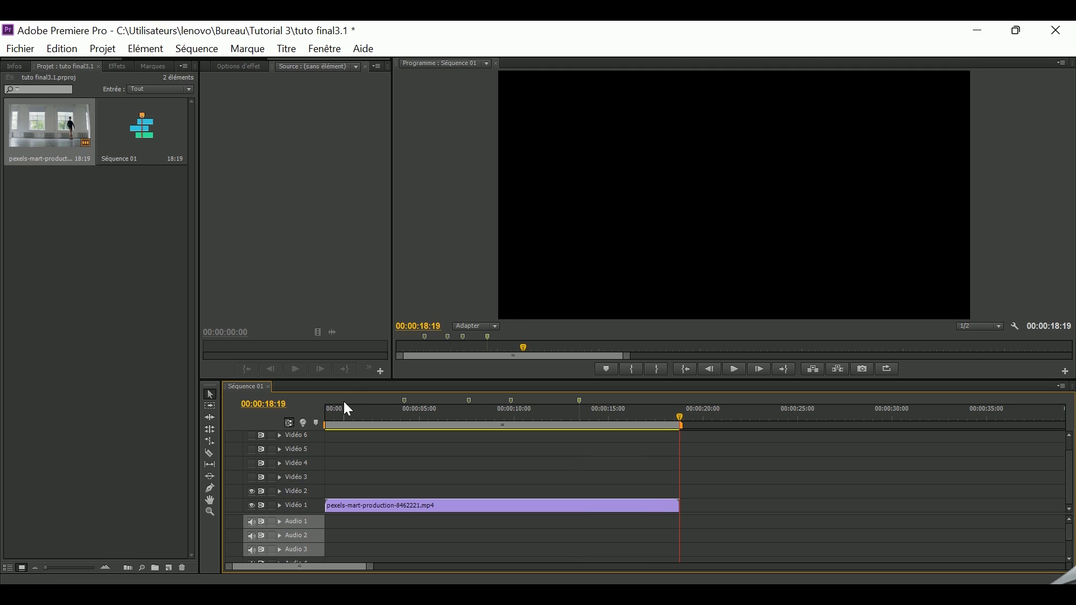
left_click(405, 400)
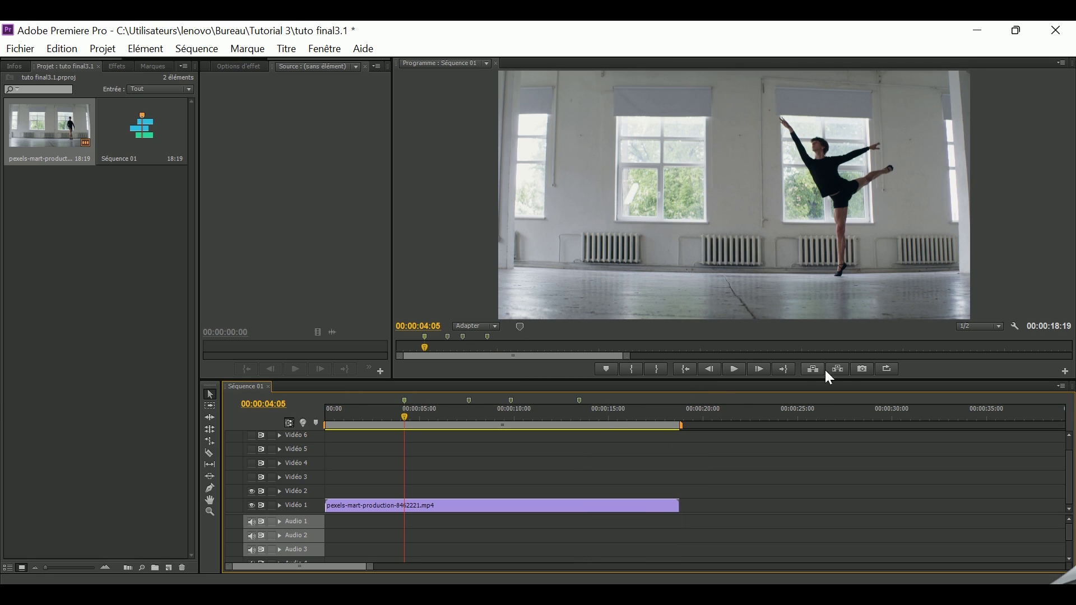
Export the 04:05 frame as a PNG into a new folder 'all' inside image.
left_click(863, 370)
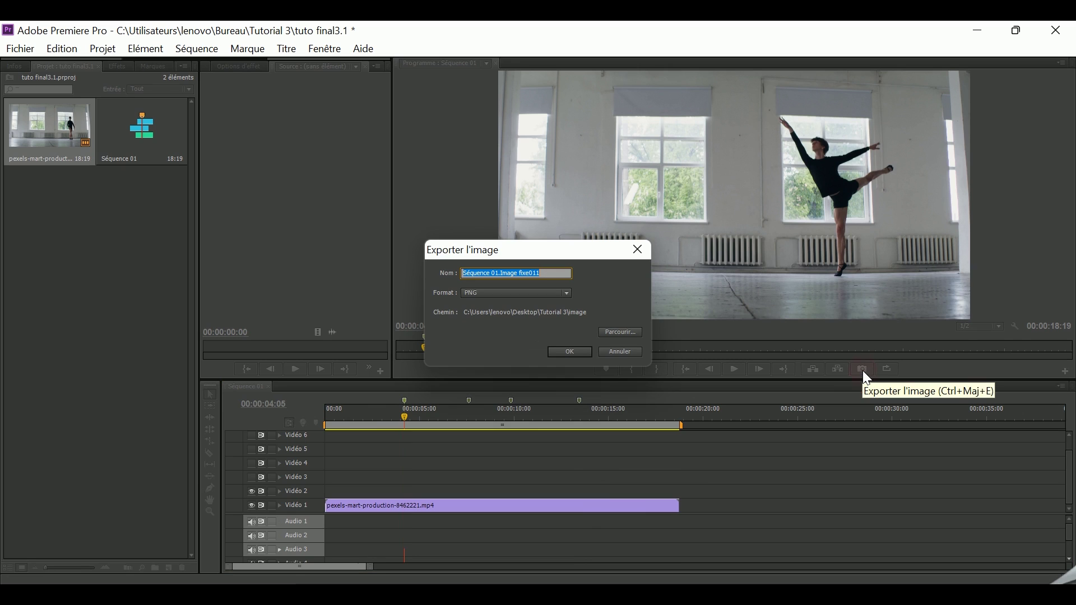
left_click(628, 335)
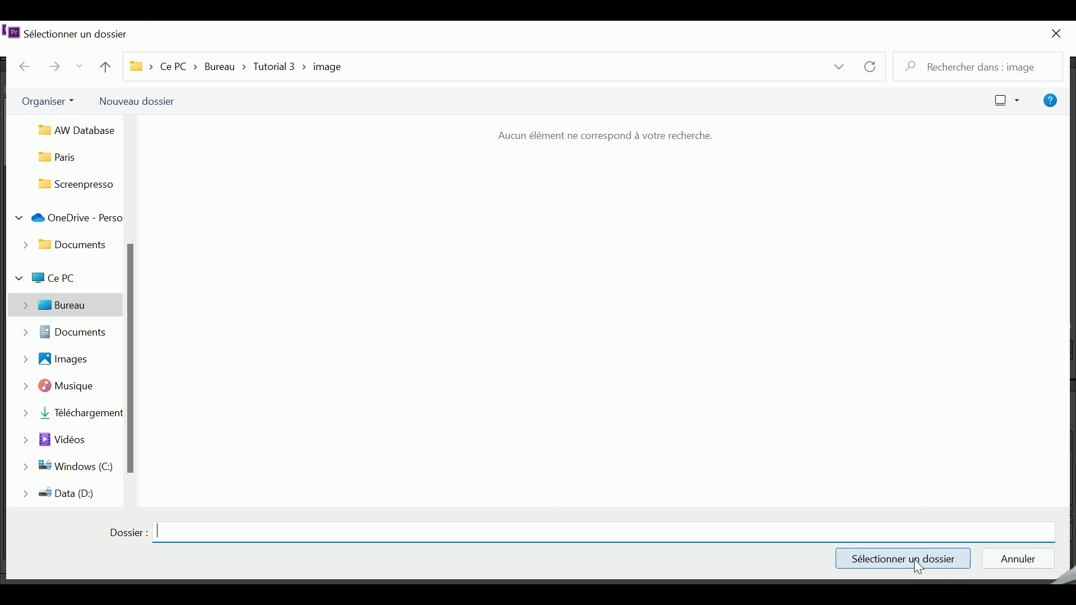
right_click(262, 225)
mouse_move(370, 399)
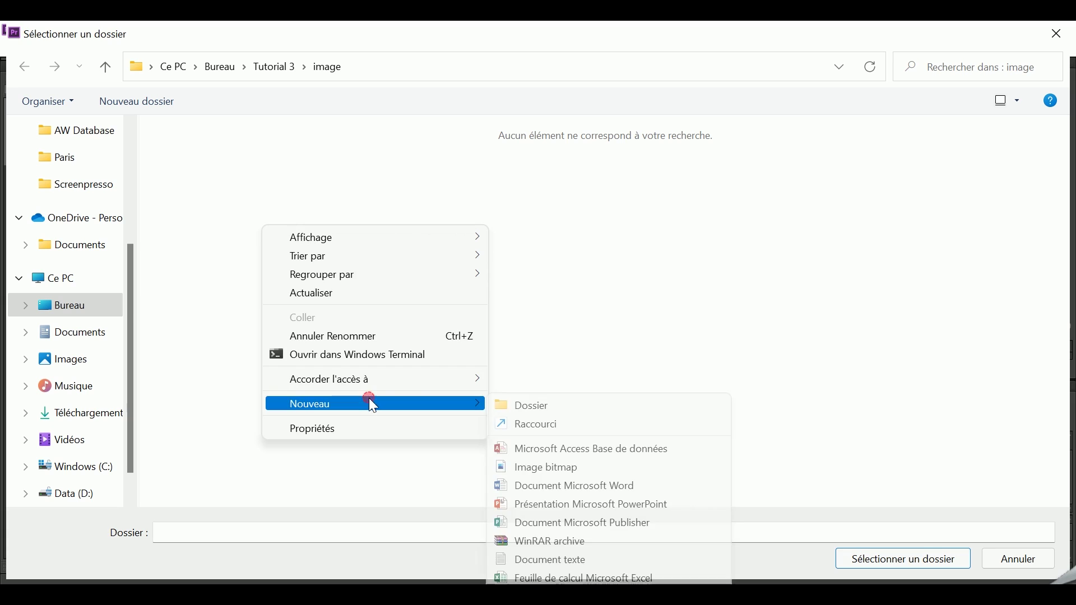
left_click(547, 406)
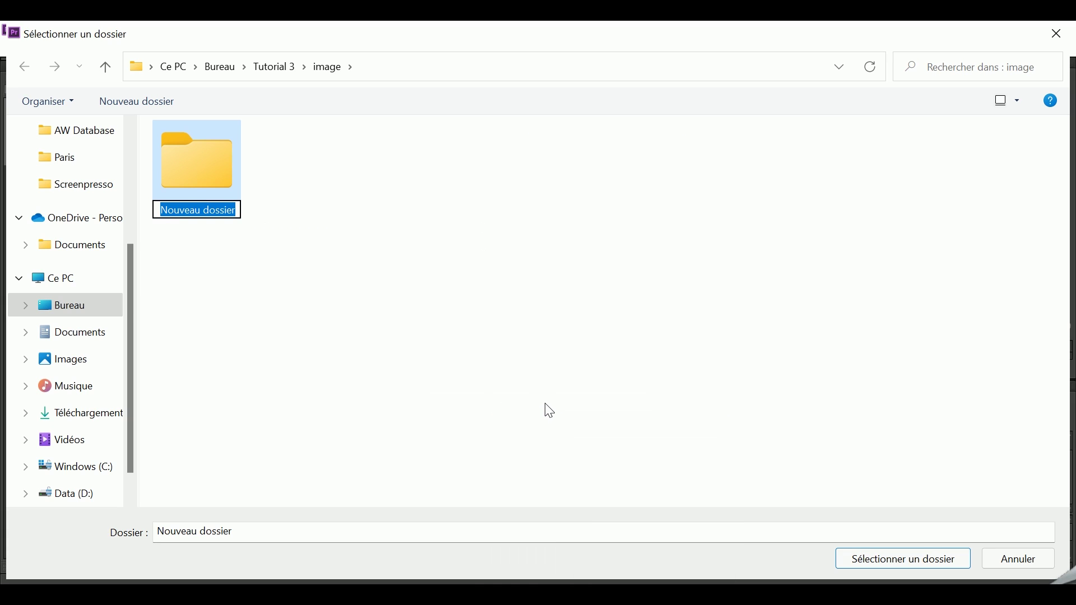
type("all")
key("Return")
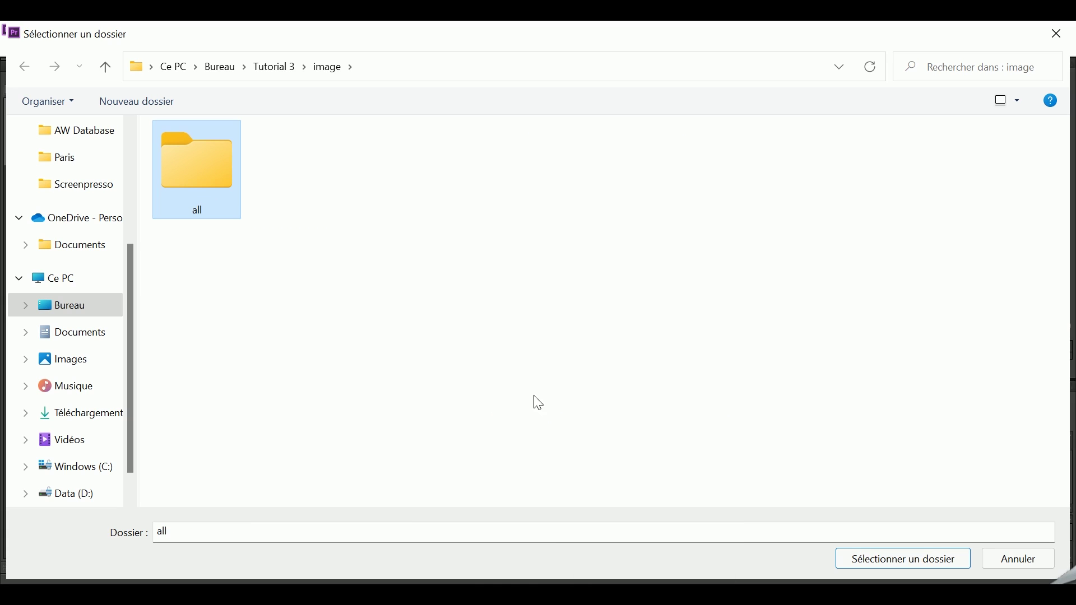
left_click(868, 557)
left_click(581, 352)
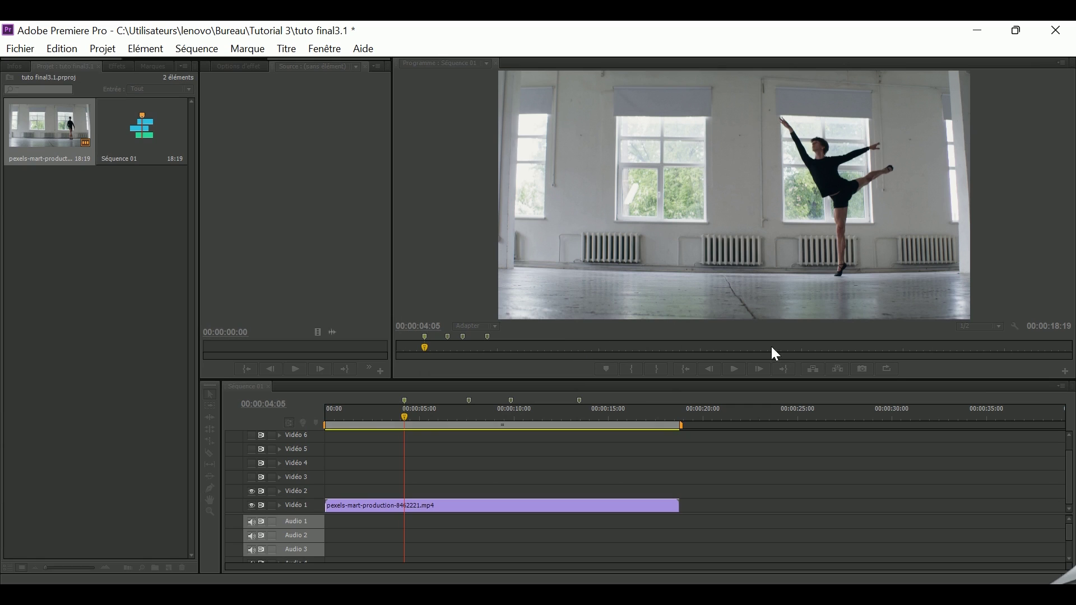
Export the frames at markers 07:15, 09:21 and 13:11 as PNG stills.
left_click(469, 399)
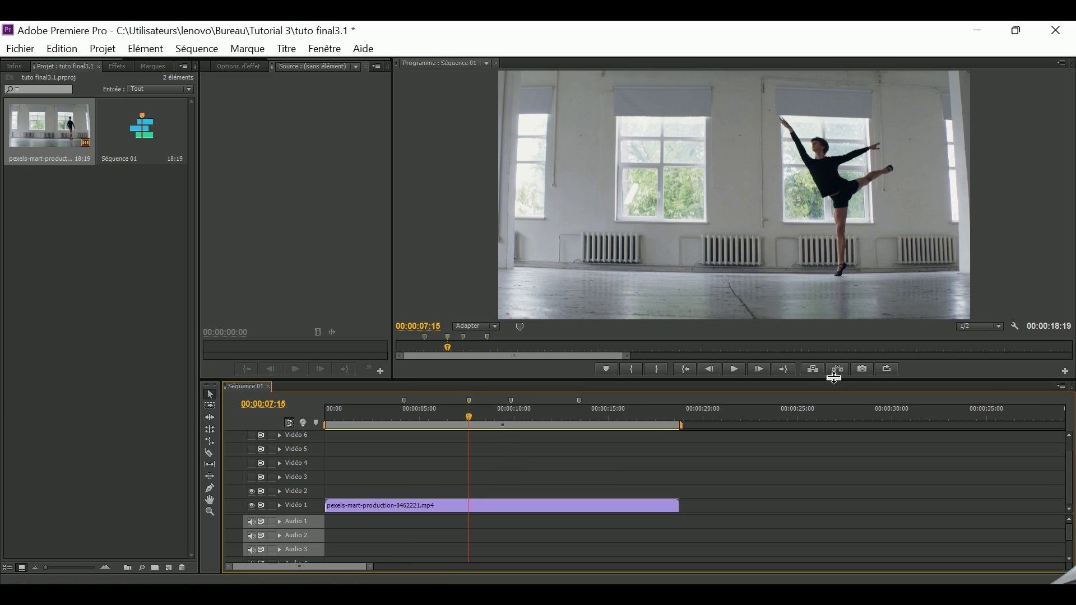
left_click(862, 367)
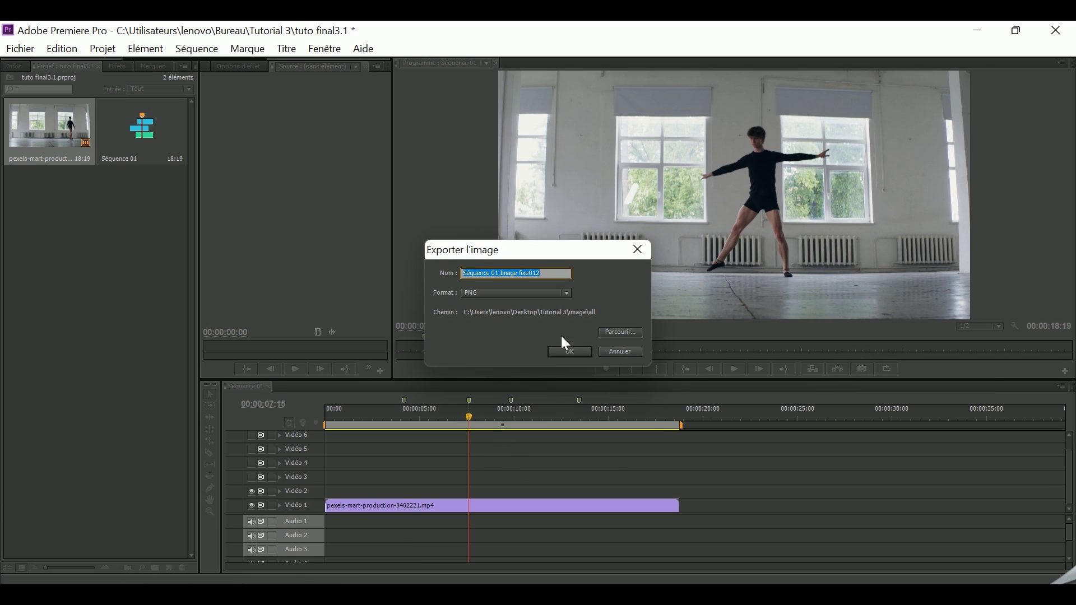
left_click(572, 351)
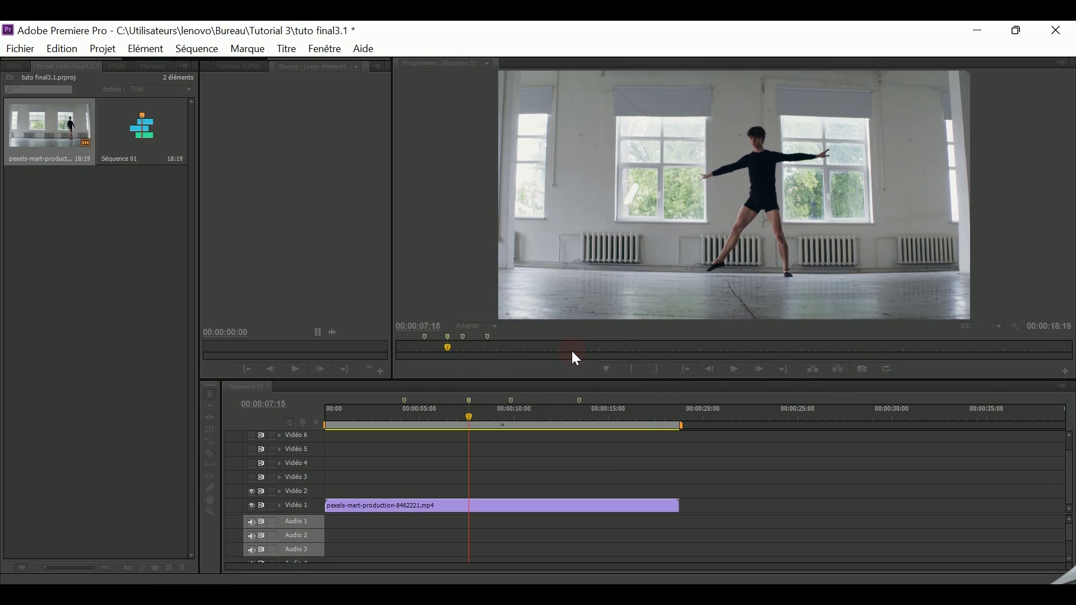
left_click(510, 401)
left_click(510, 401)
left_click(877, 361)
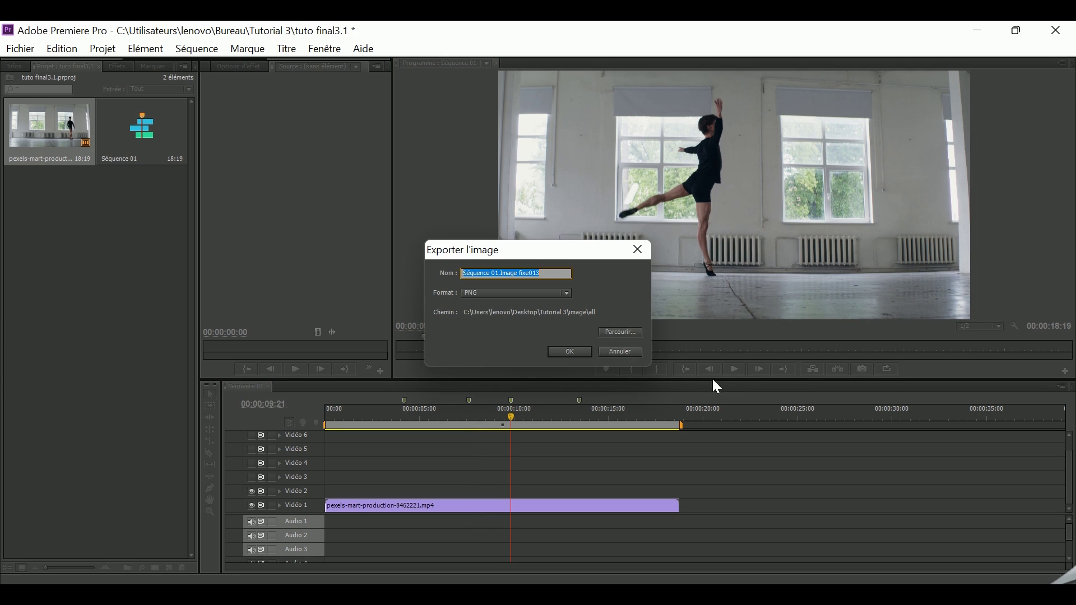
left_click(577, 350)
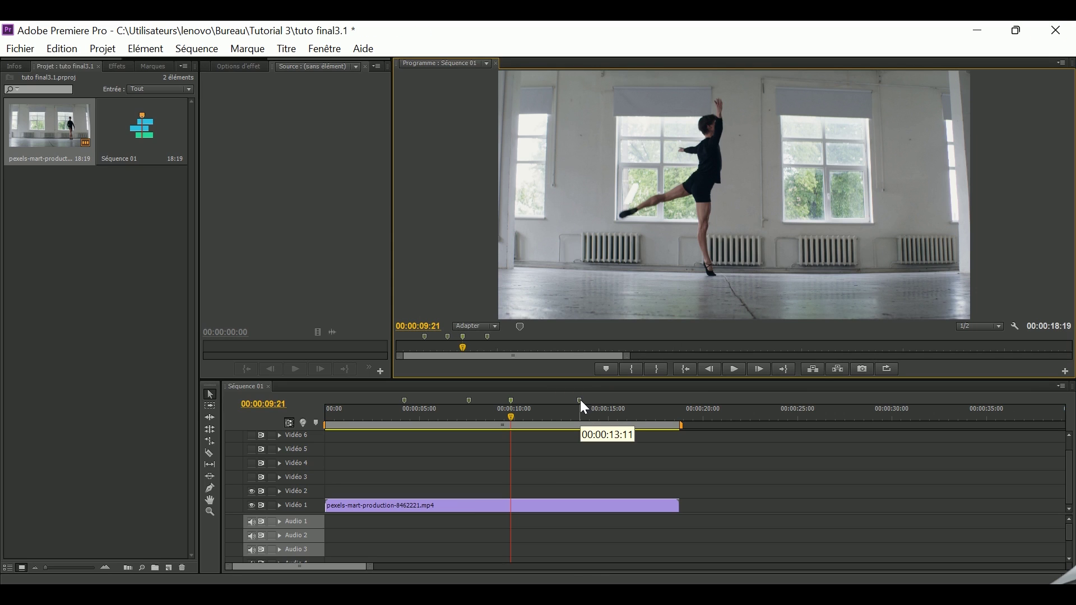
left_click(580, 400)
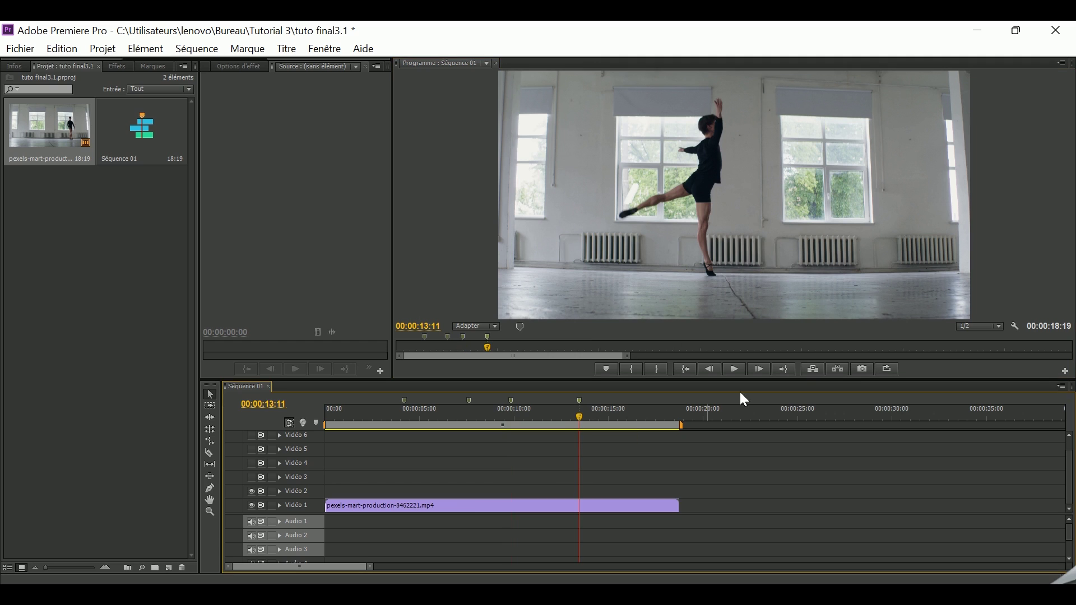
left_click(864, 369)
left_click(570, 354)
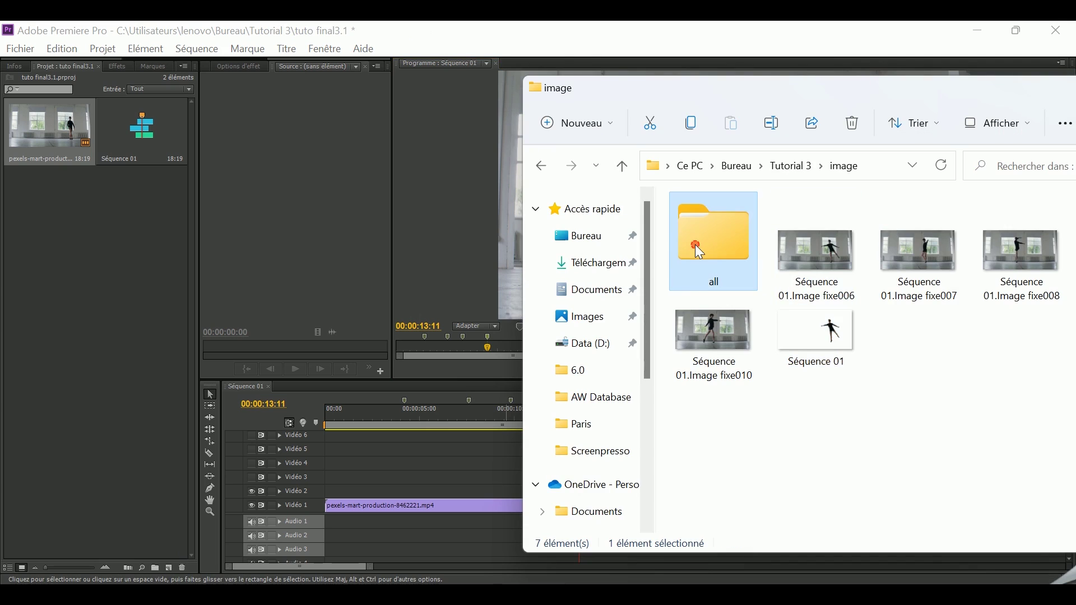
Open the all folder in File Explorer to check the exported stills.
double_click(695, 244)
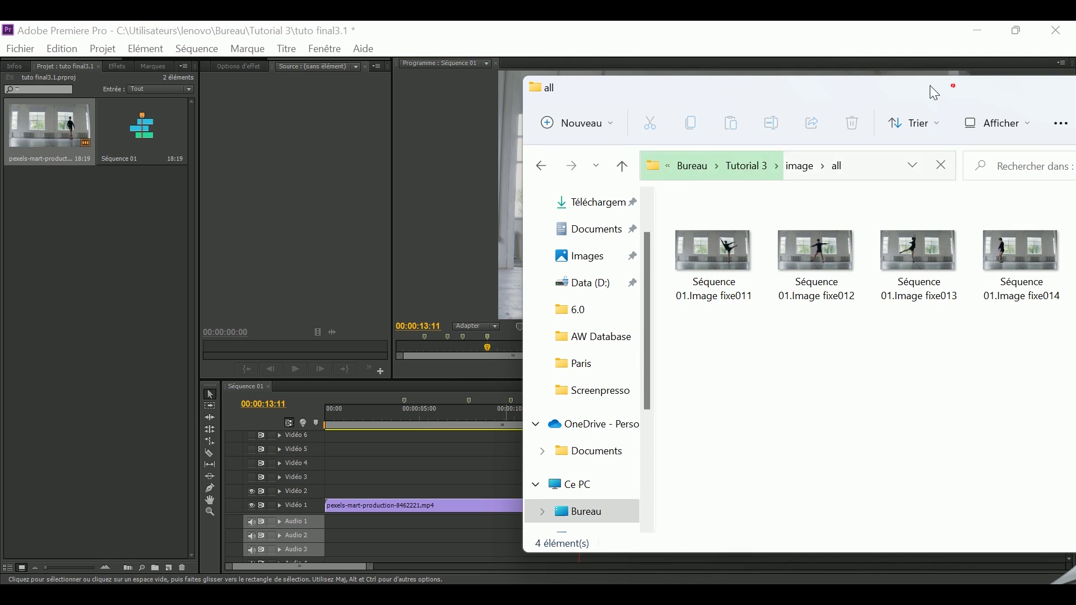
left_click_drag(930, 85, 662, 84)
left_click(831, 83)
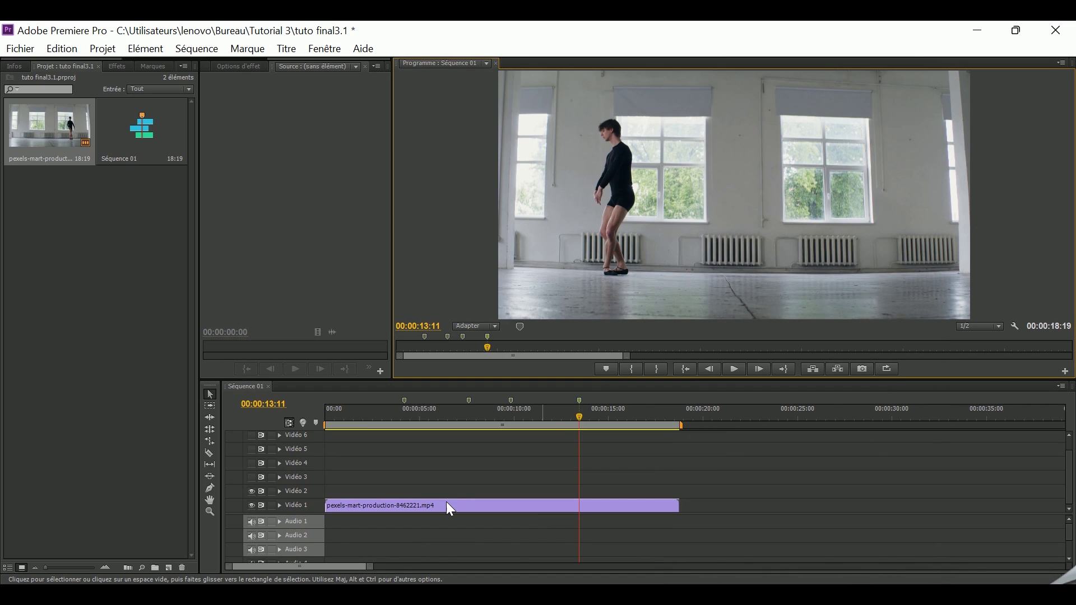
key("alt+Tab")
Import Image fixe011 to fixe014 into the Project panel and close Explorer.
left_click_drag(752, 353, 493, 197)
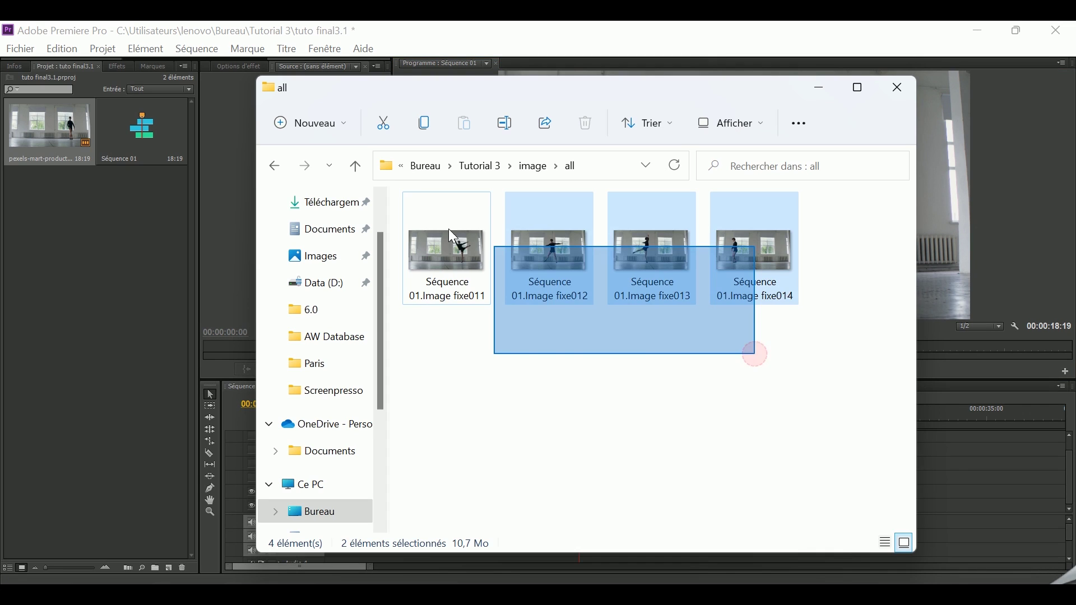
left_click(456, 255, "ctrl")
left_click_drag(453, 251, 58, 257)
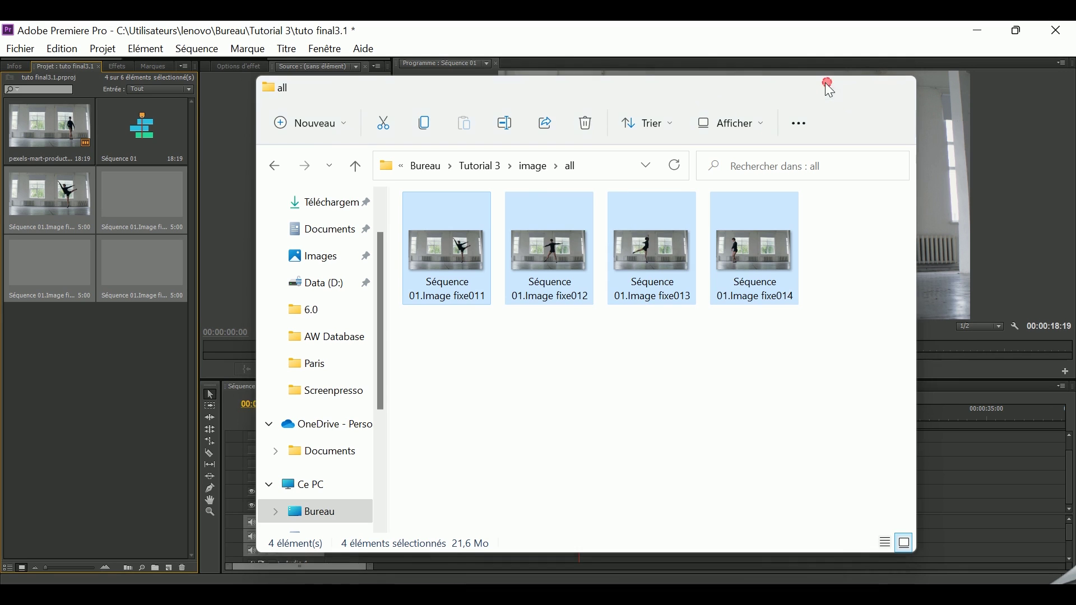
left_click(897, 88)
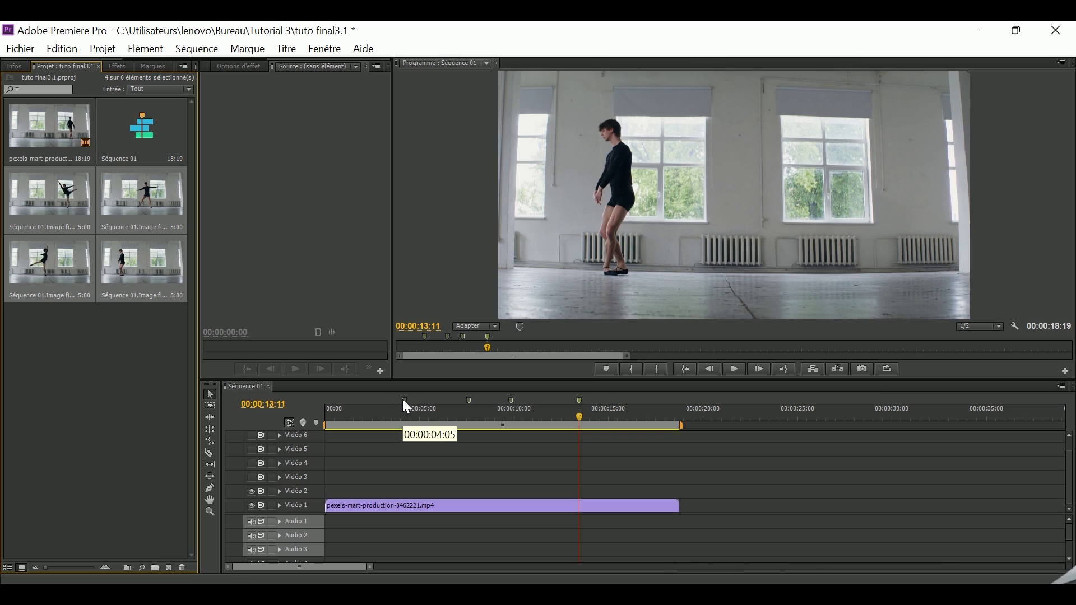
Place fixe011 on Vidéo 6 ending at 04:05 and fixe012 on Vidéo 5 ending at 07:15.
left_click_drag(408, 409, 343, 440)
left_click(56, 203)
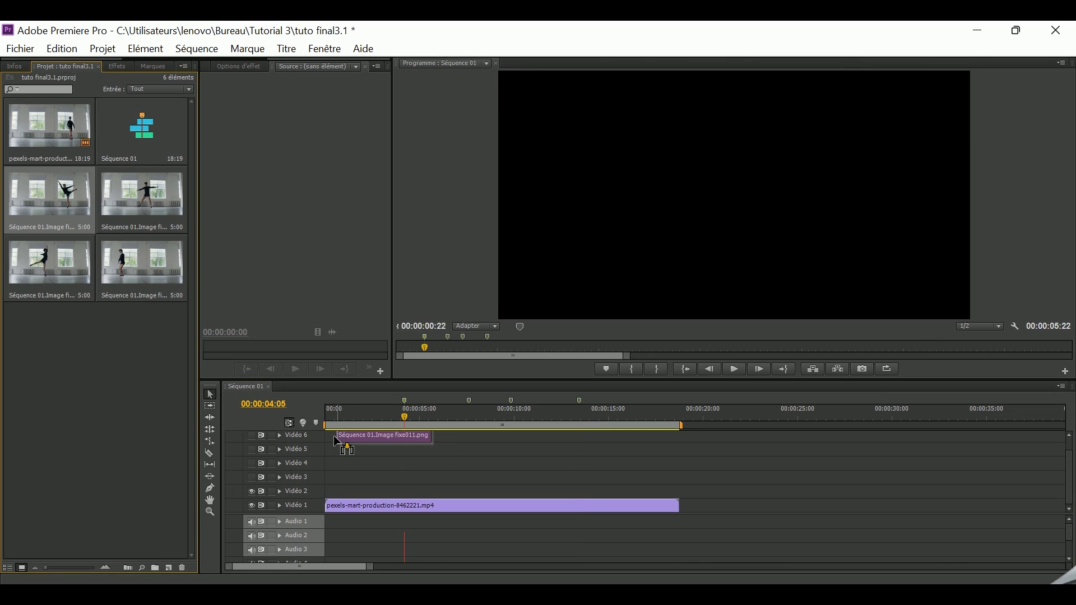
left_click_drag(417, 442, 404, 440)
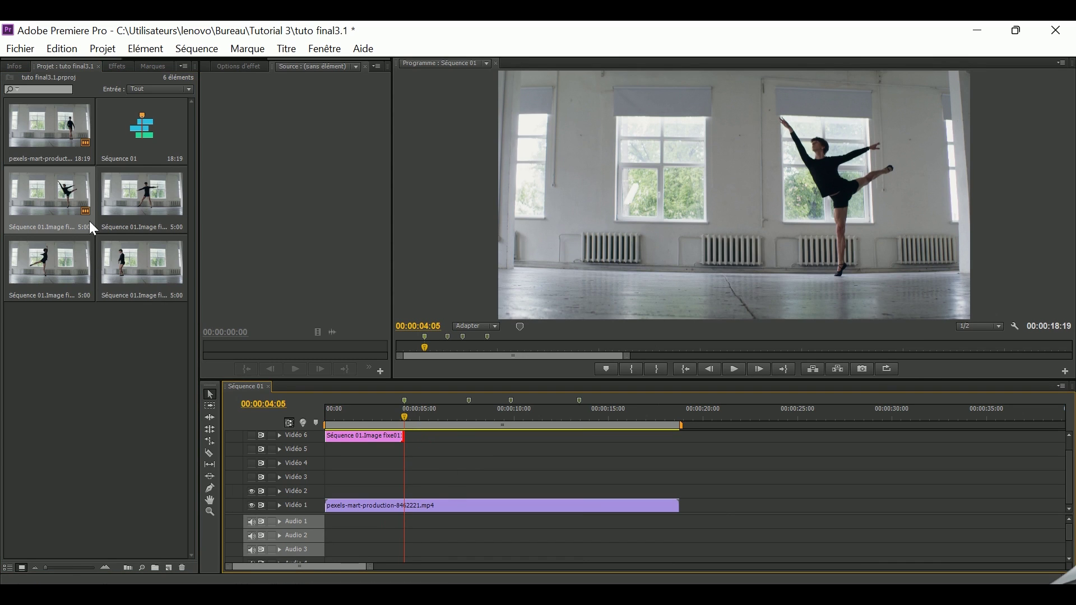
left_click(144, 202)
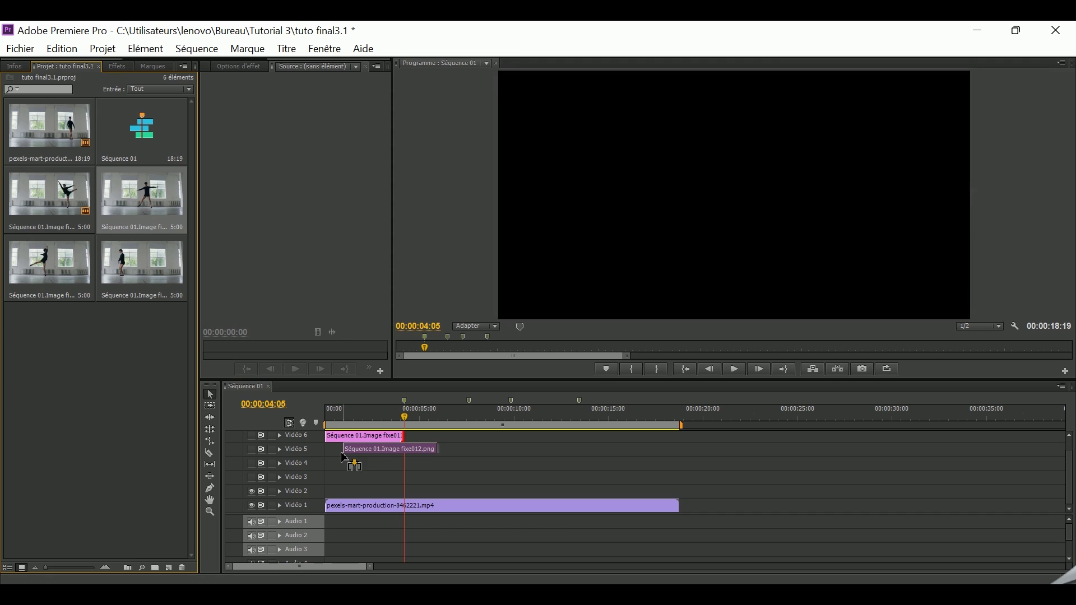
left_click_drag(370, 402, 336, 453)
left_click_drag(418, 451, 469, 451)
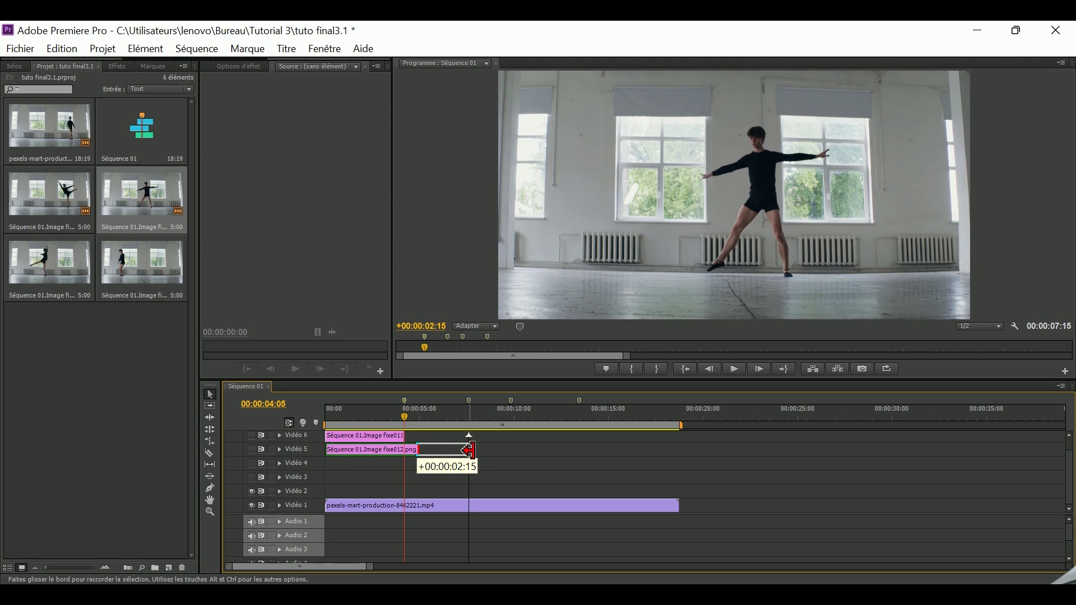
left_click_drag(468, 451, 469, 452)
Place fixe013 on Vidéo 4 ending at 09:21 and fixe014 on Vidéo 3 ending at 13:11.
left_click(469, 406)
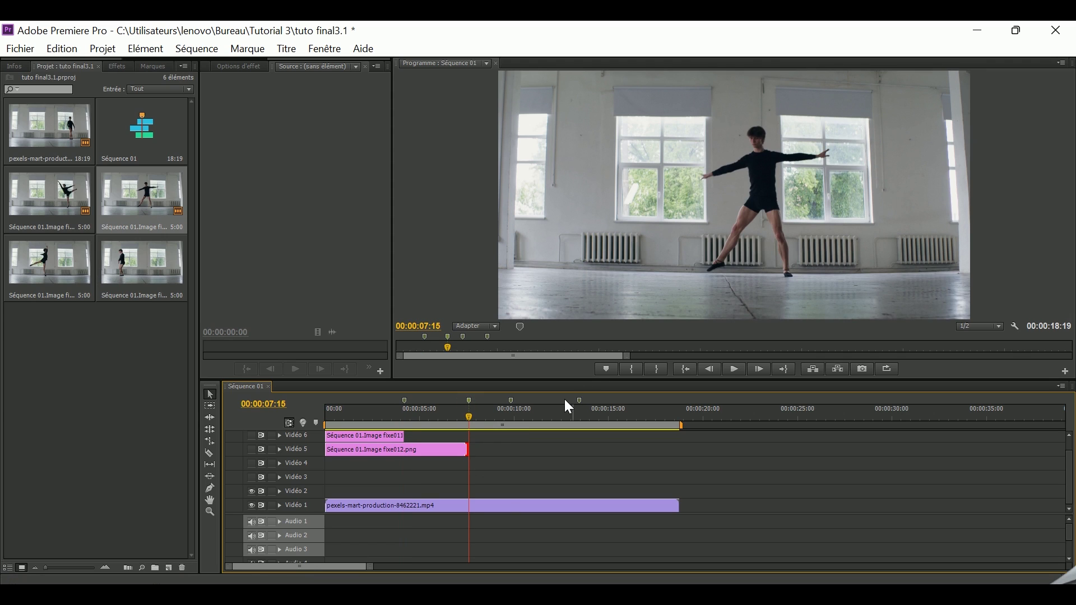
left_click(510, 400)
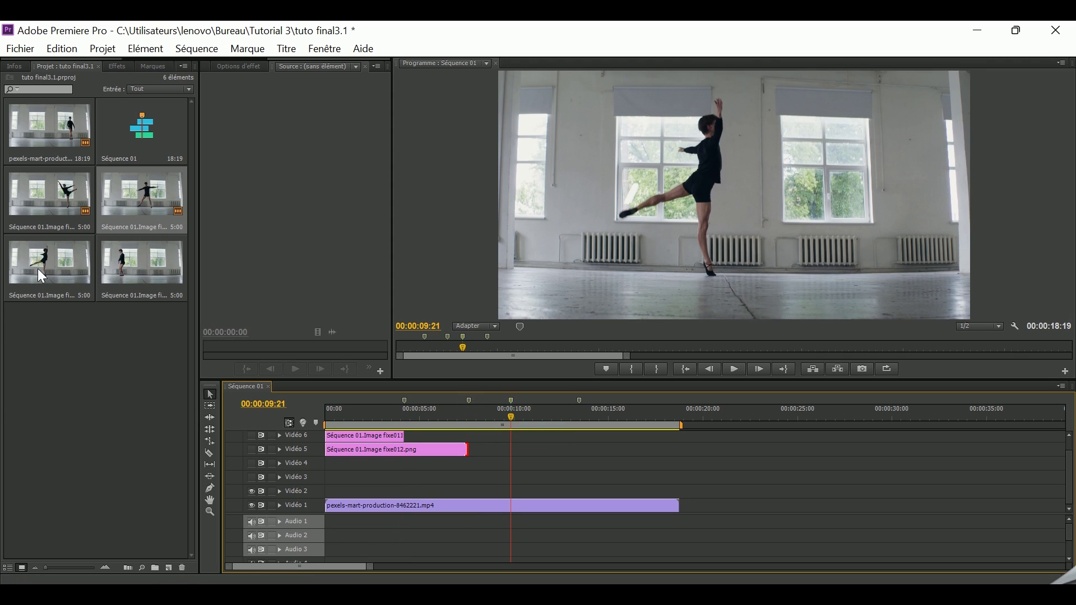
left_click_drag(38, 268, 338, 465)
left_click_drag(419, 465, 510, 472)
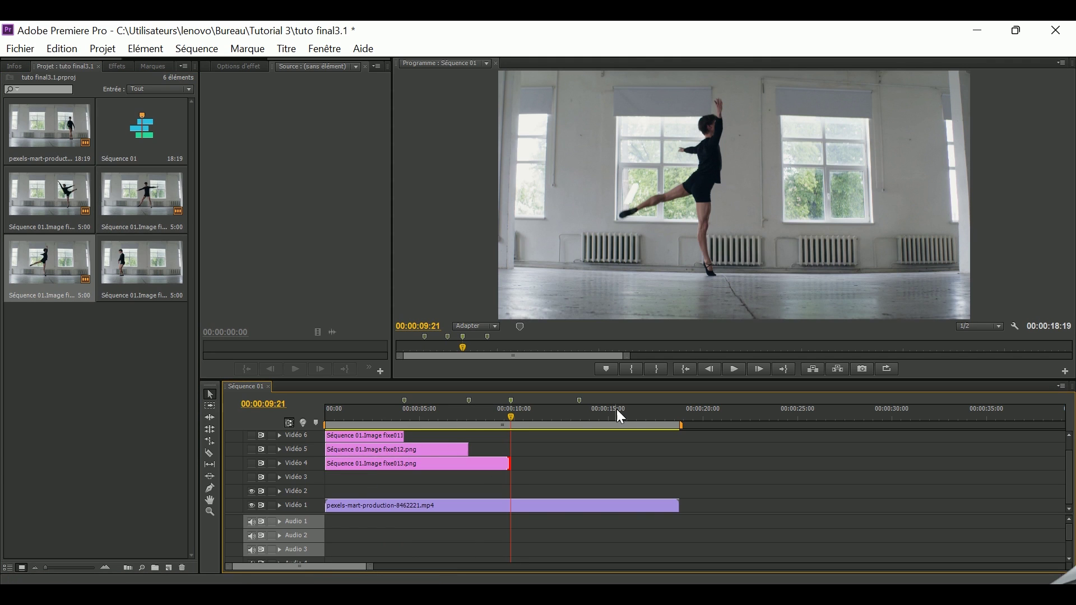
left_click(580, 412)
mouse_move(134, 260)
left_mouse_down()
mouse_move(344, 489)
mouse_move(339, 480)
left_mouse_up()
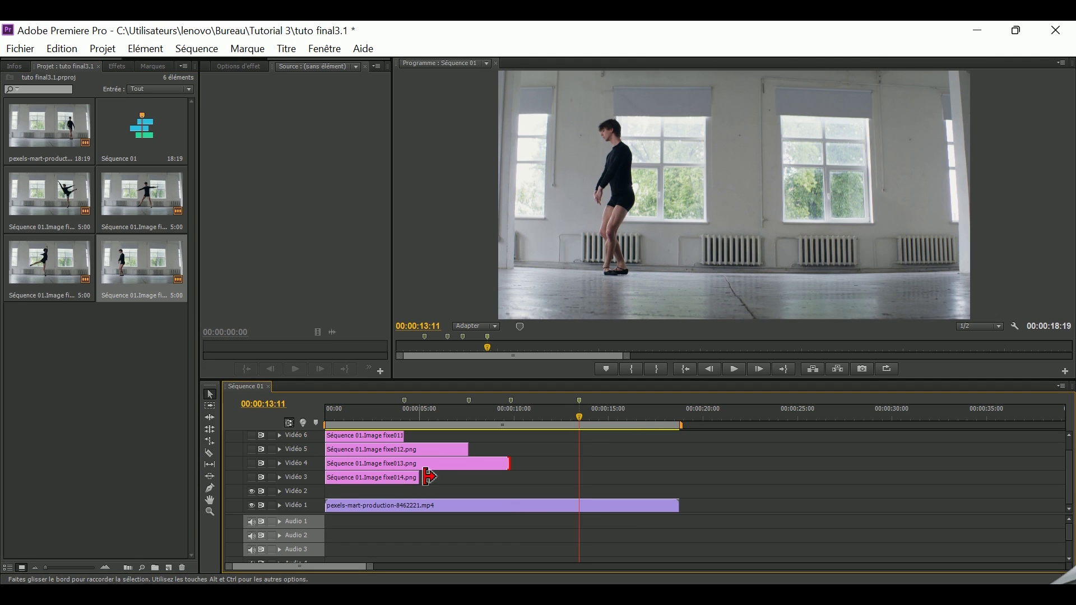
left_click_drag(423, 477, 581, 477)
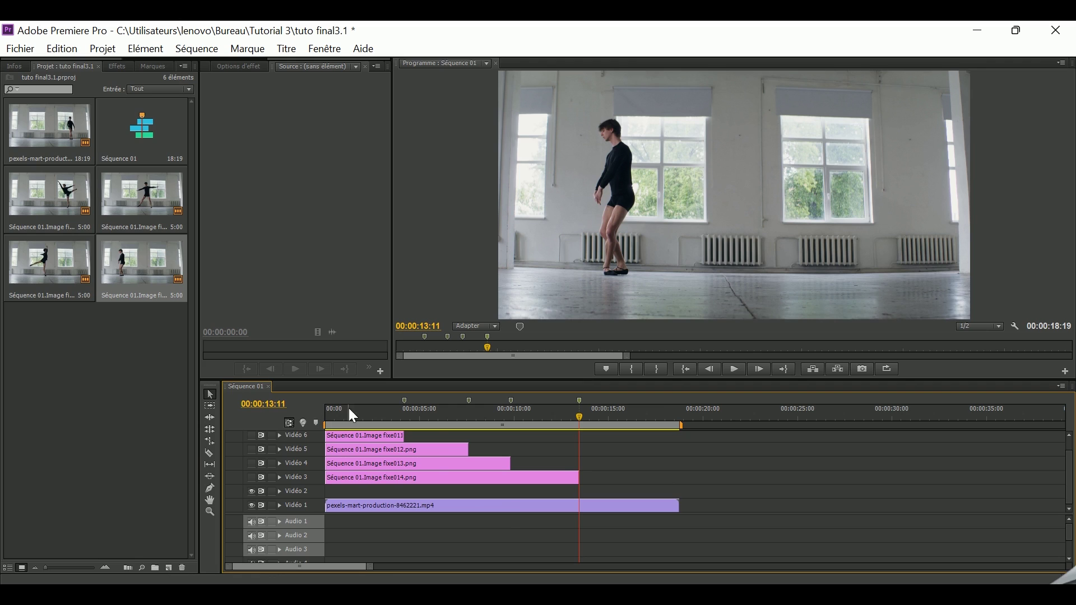
left_click(371, 438)
Send the Image fixe011 clip on Vidéo 6 to Photoshop with Modifier dans Adobe Photoshop.
right_click(351, 436)
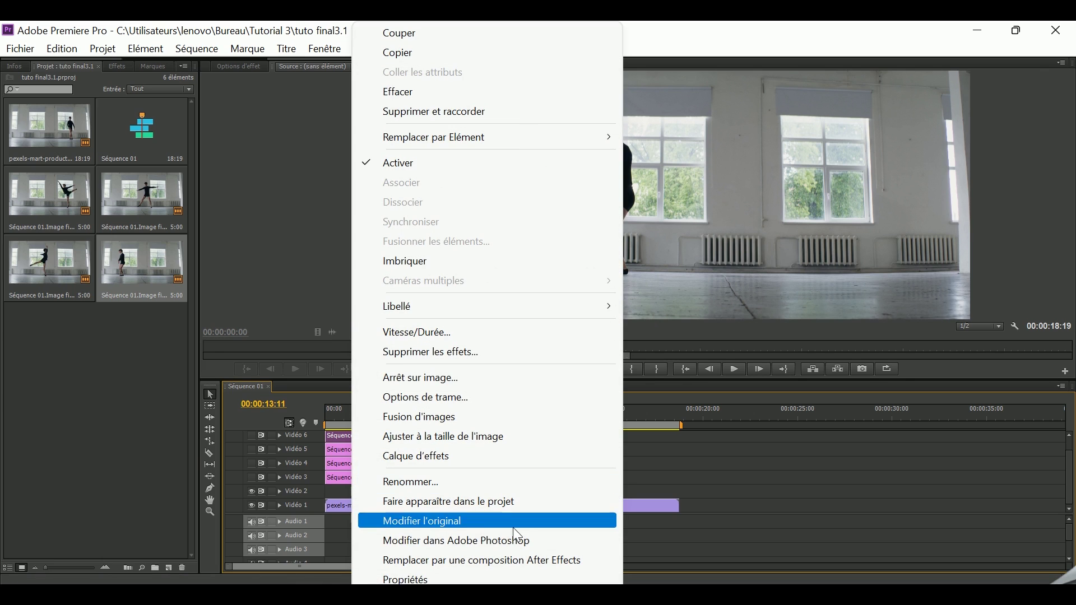
left_click(533, 546)
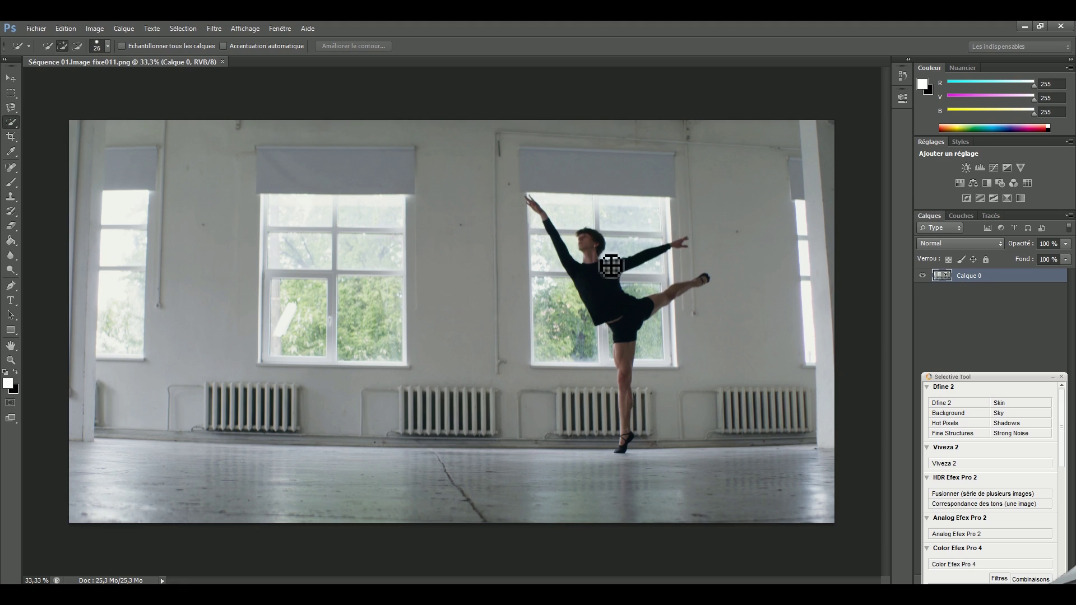
Quick-select the dancer from head to standing leg and zoom in to check the edges.
mouse_move(596, 247)
left_mouse_down()
mouse_move(666, 316)
mouse_move(695, 265)
mouse_move(688, 253)
mouse_move(532, 203)
left_mouse_up()
left_click_drag(585, 259, 634, 451)
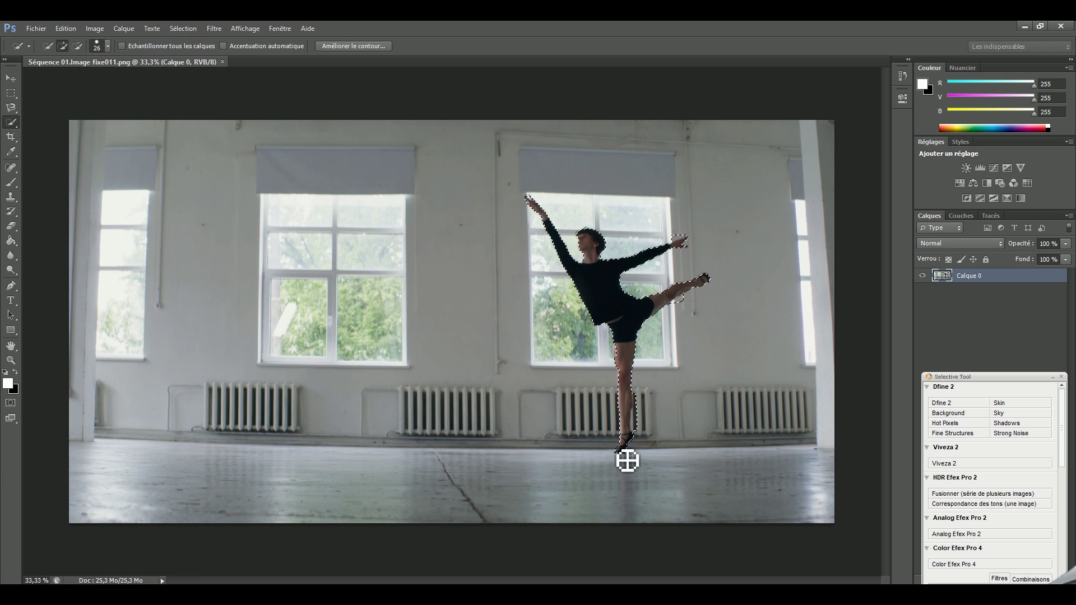
left_click(11, 359)
left_click(490, 291)
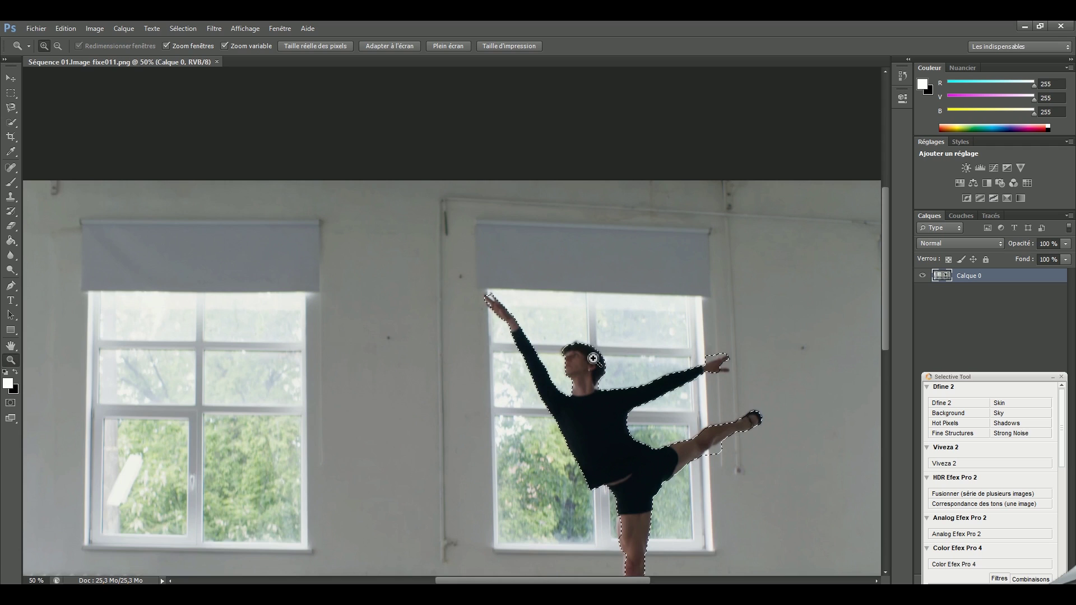
left_click(593, 359)
left_click(654, 373)
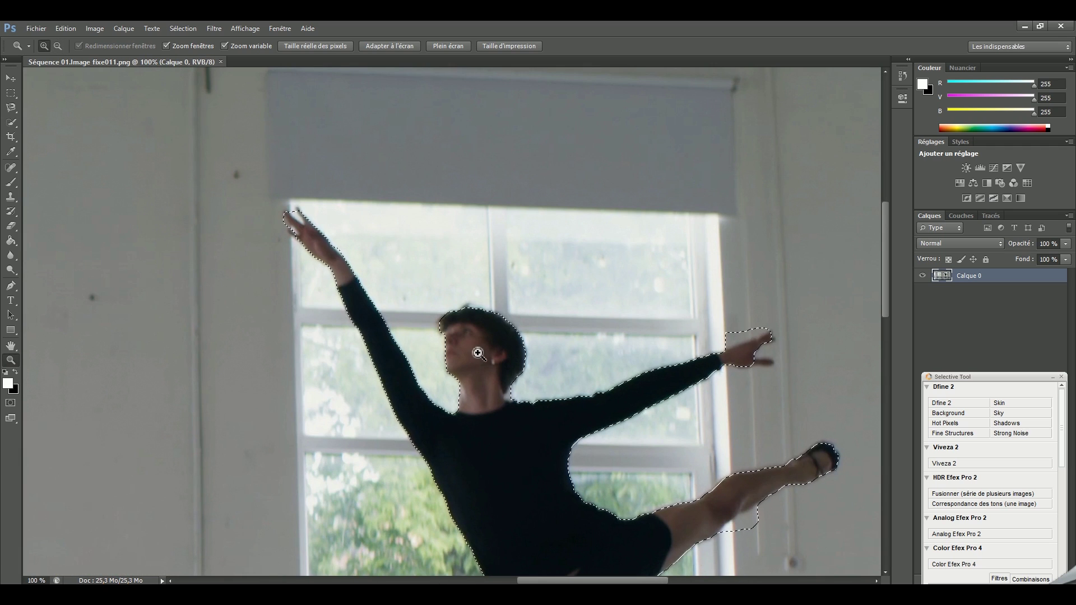
left_click(374, 51)
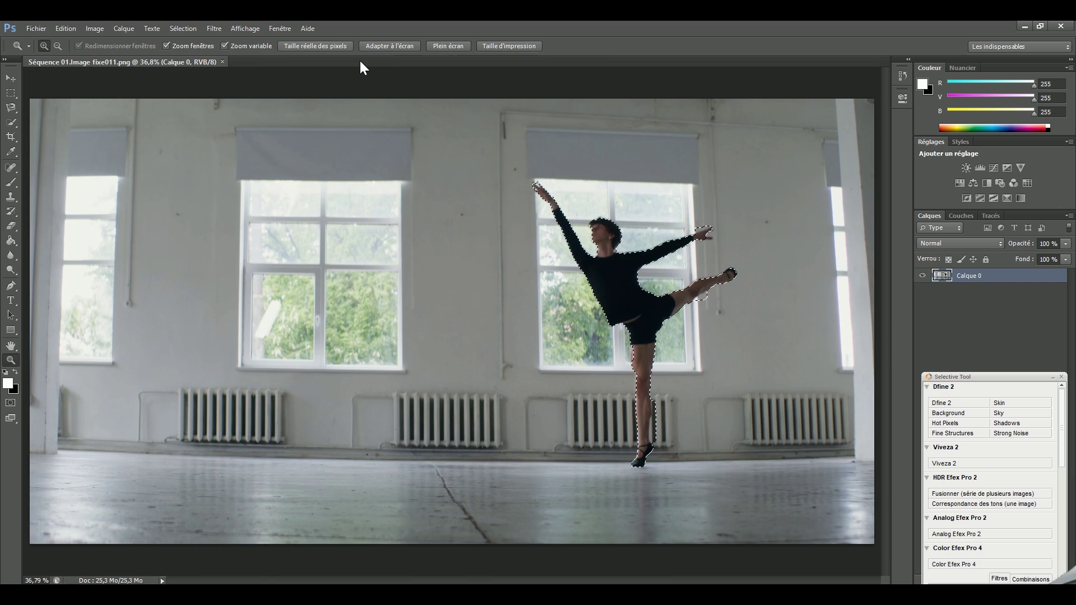
key("w")
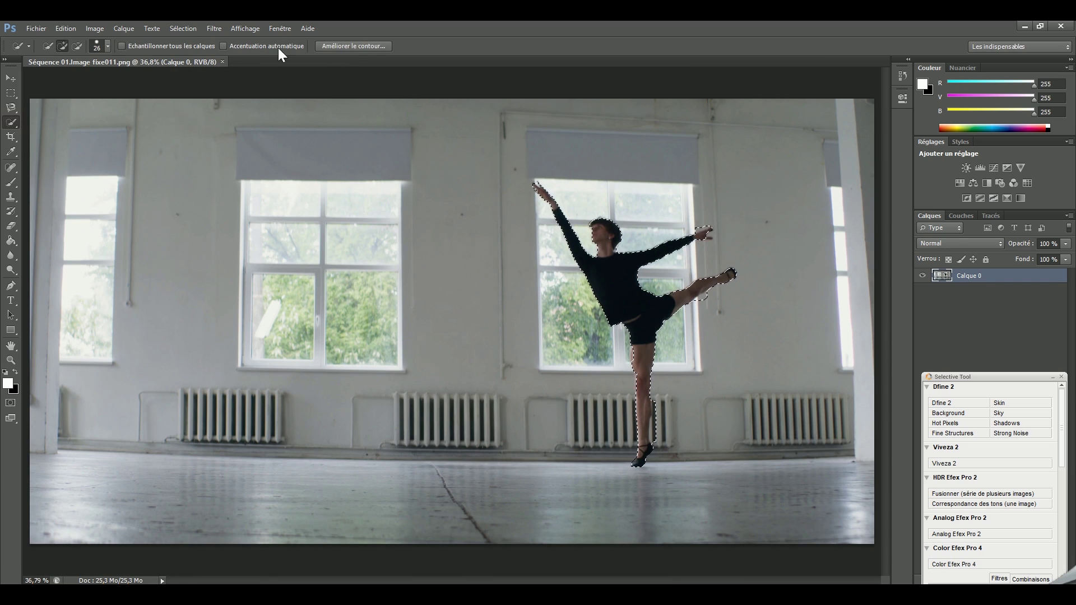
left_click(348, 45)
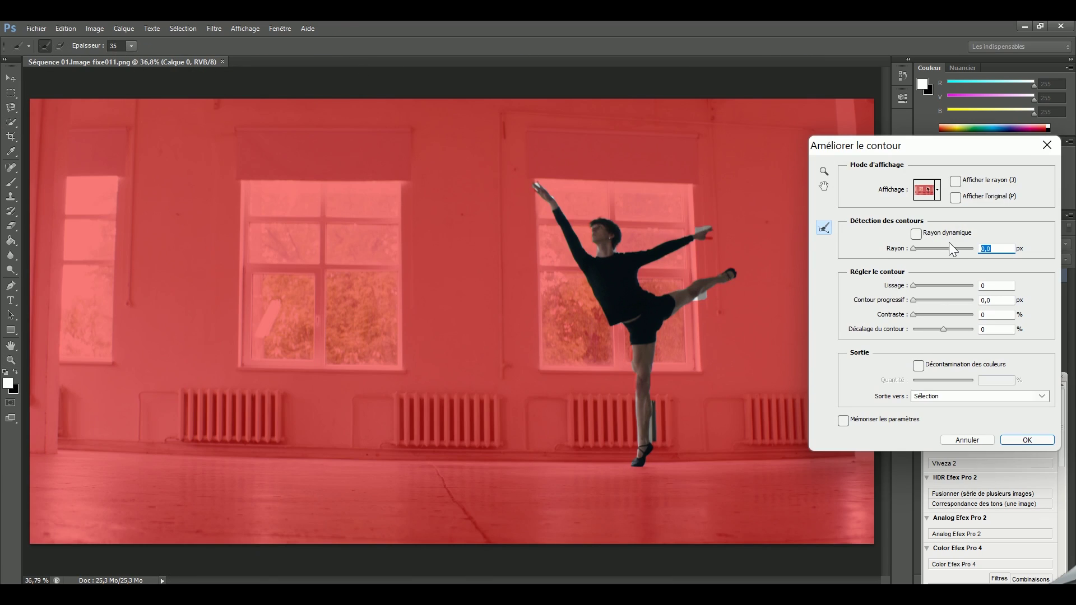
Refine the edge over the raised hand and arm, outputting to Nouveau calque.
left_click(701, 241)
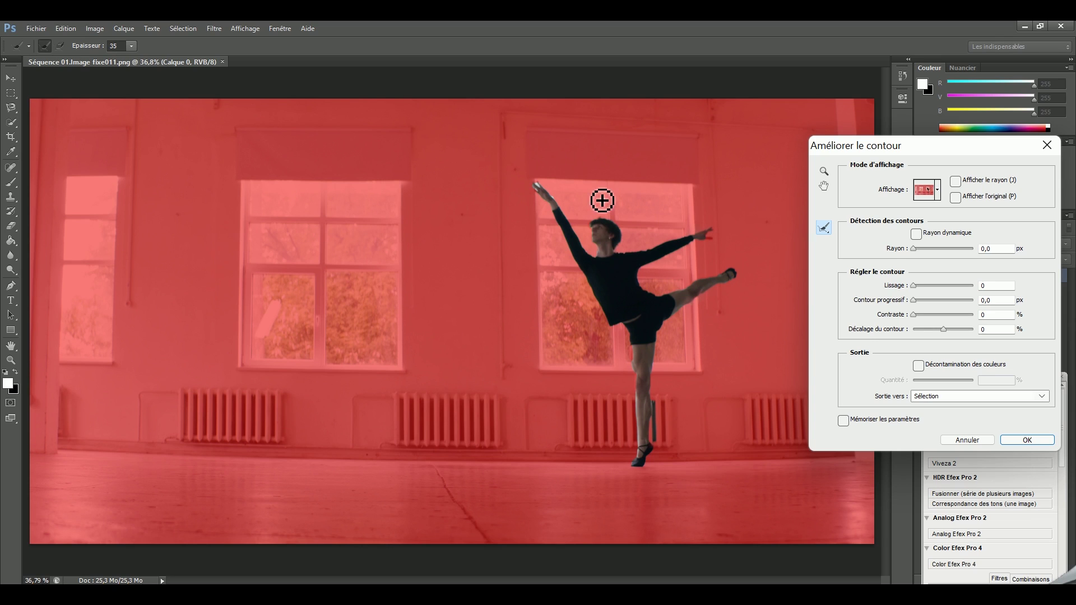
mouse_move(547, 197)
left_mouse_down()
mouse_move(552, 209)
mouse_move(541, 192)
left_mouse_up()
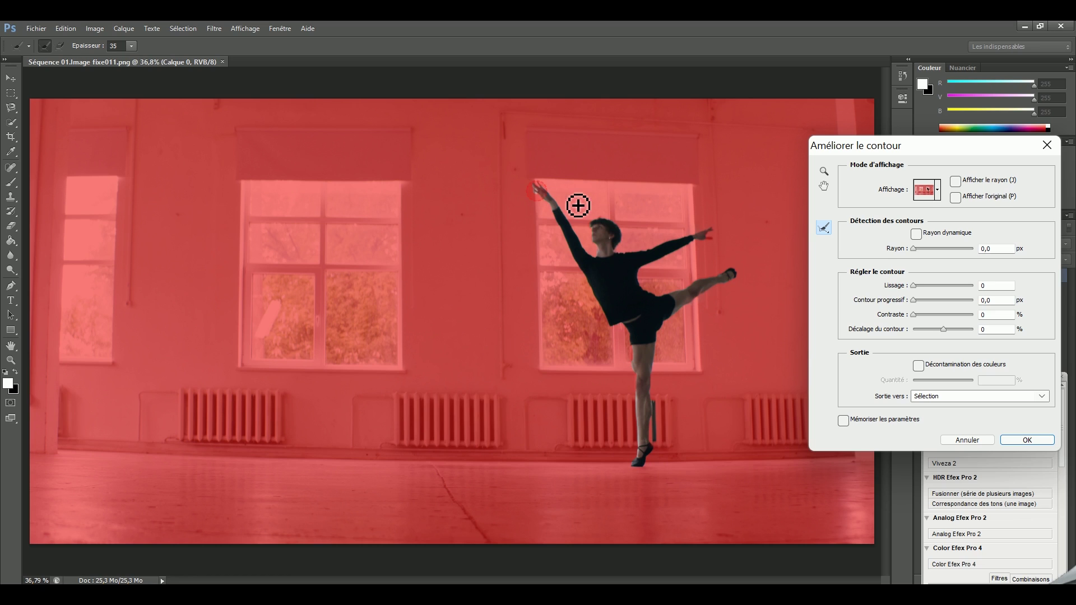
left_click_drag(577, 205, 561, 201)
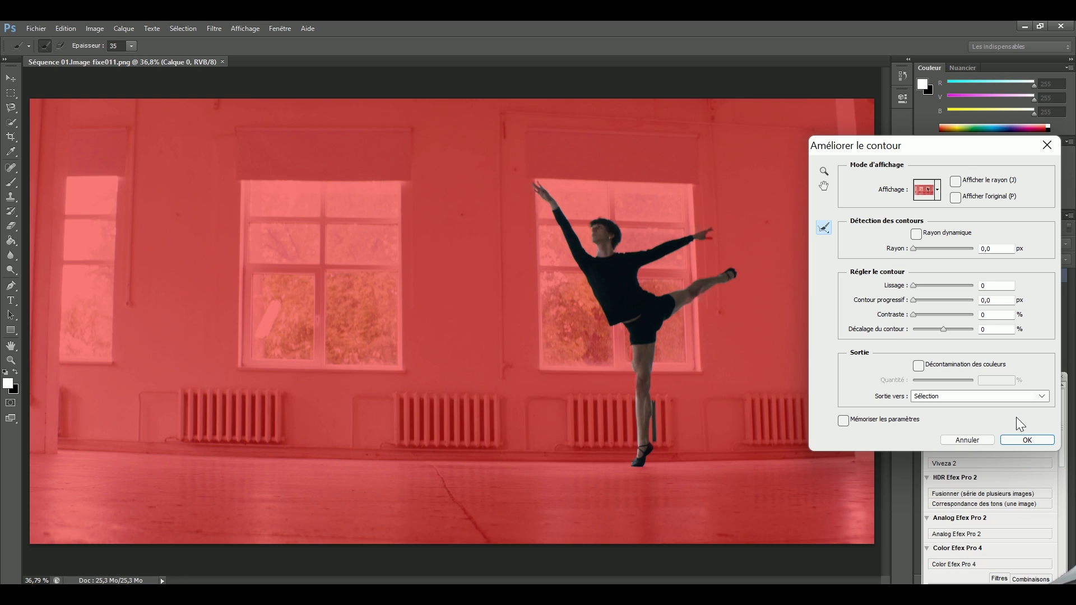
left_click(991, 396)
left_click(989, 449)
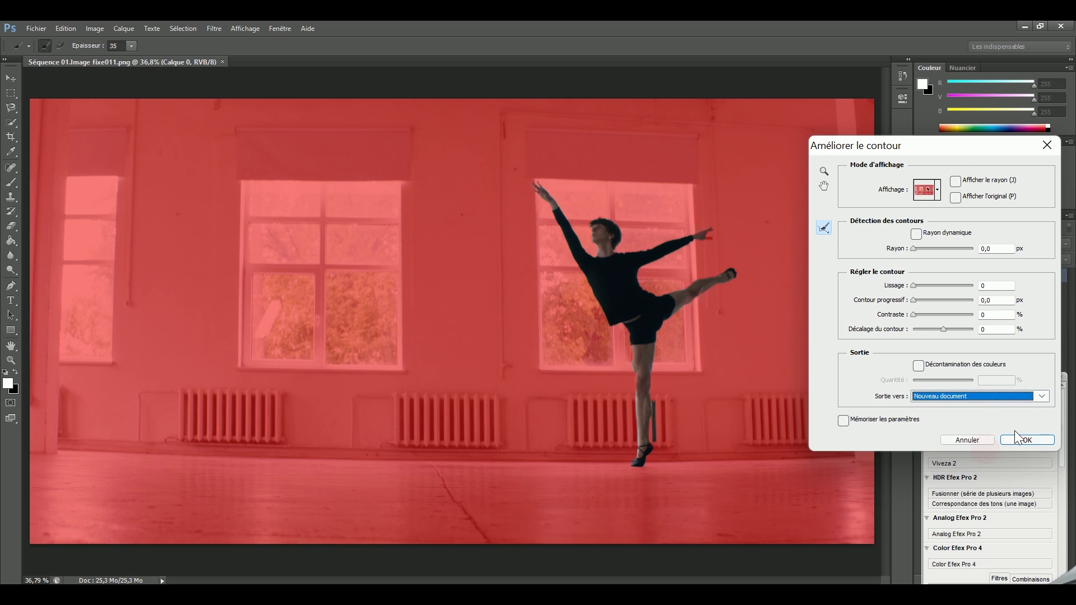
left_click(985, 398)
left_click(975, 430)
left_click(1017, 442)
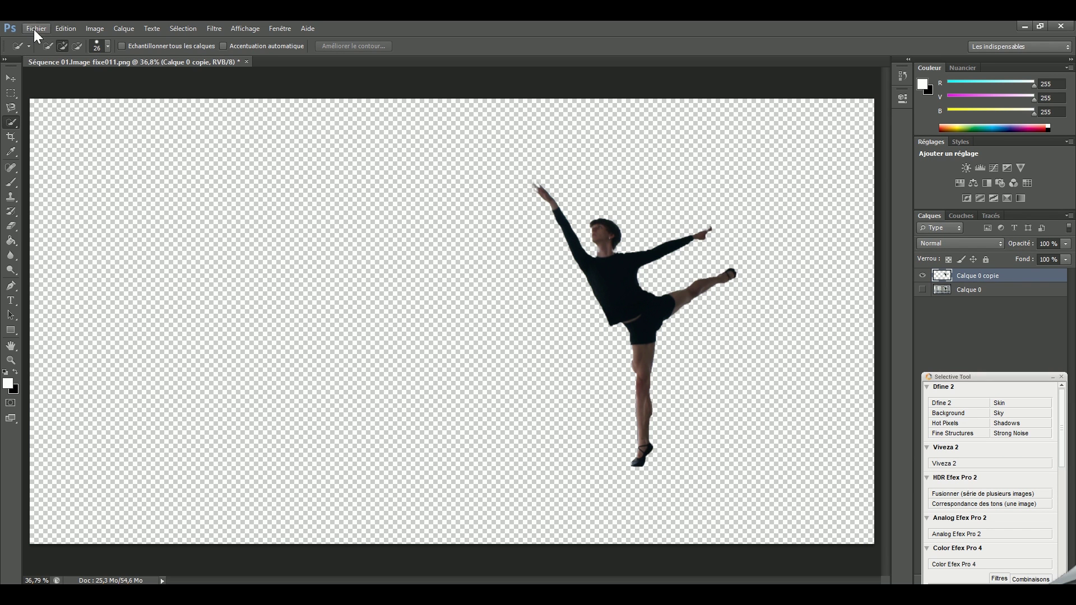
Save the cut-out dancer as Séquence 01.png in PNG format and minimize Photoshop.
left_click(36, 29)
left_click(110, 231)
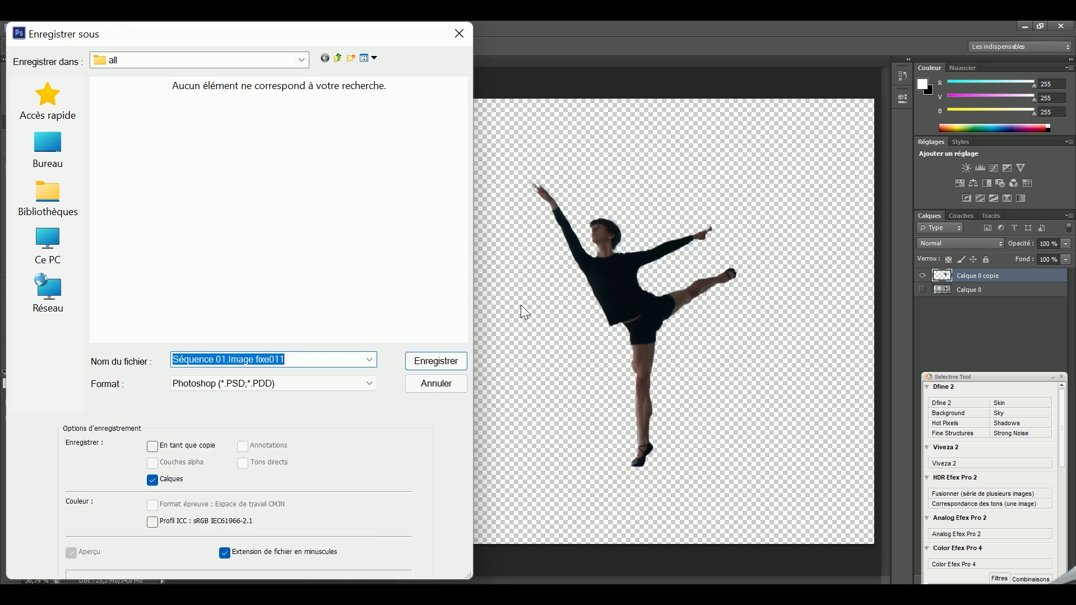
left_click(294, 383)
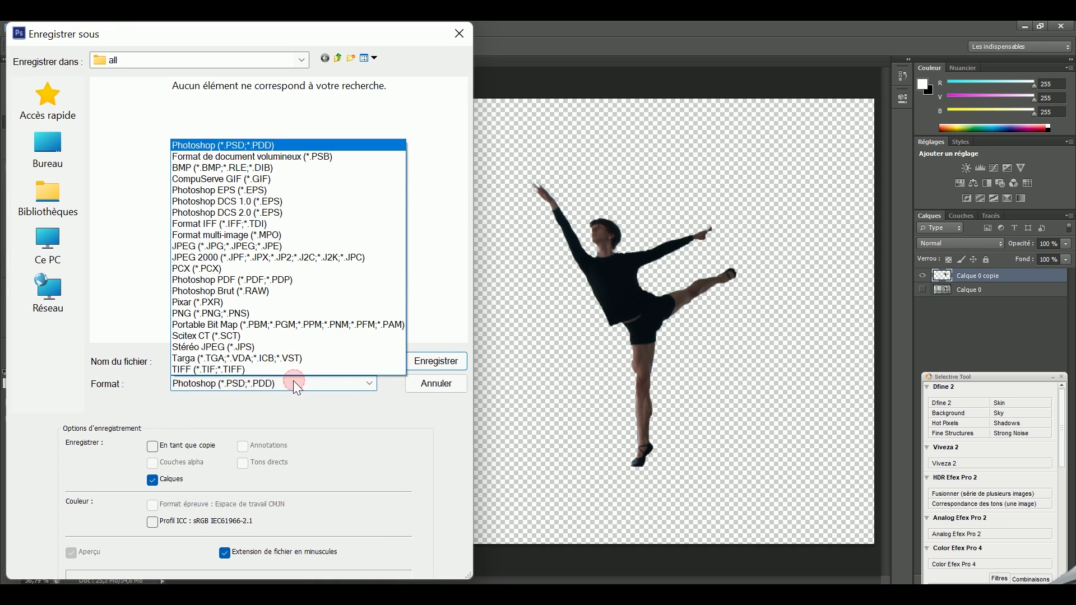
left_click(255, 312)
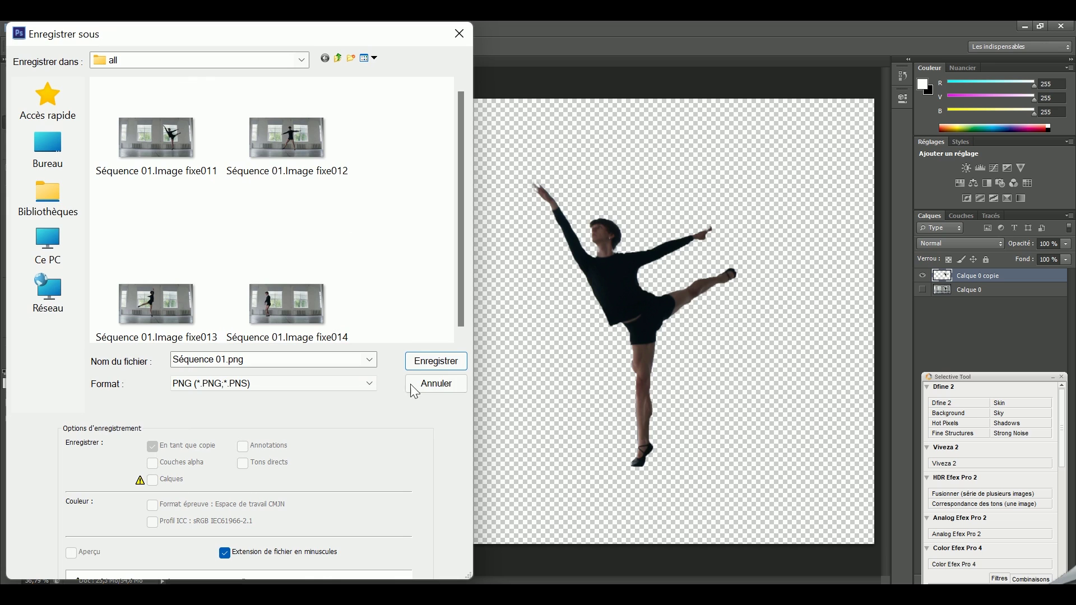
left_click(449, 365)
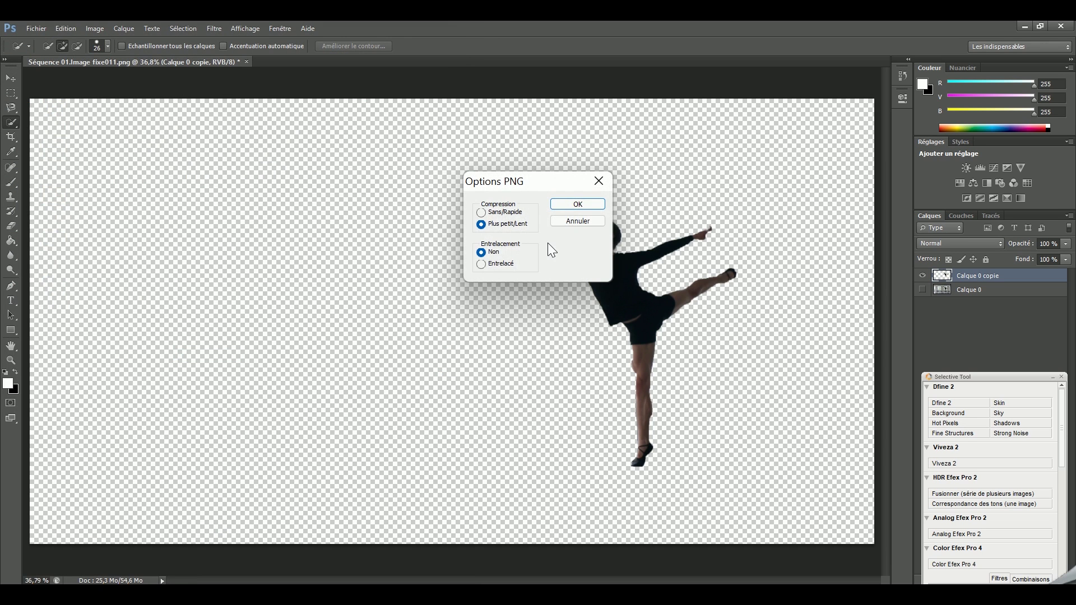
left_click(571, 207)
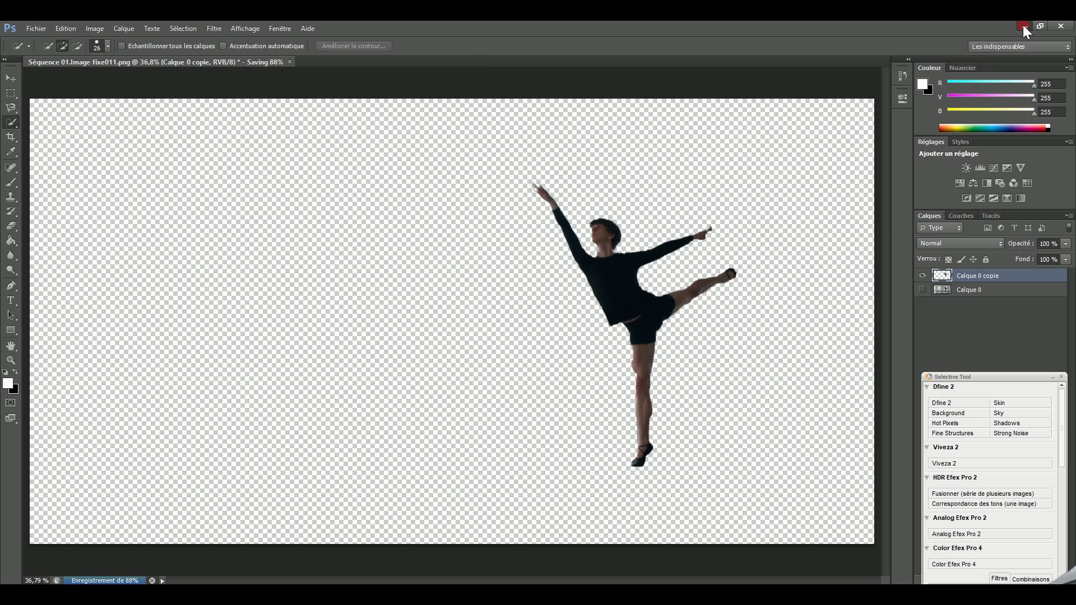
left_click(1023, 26)
key("alt+Tab")
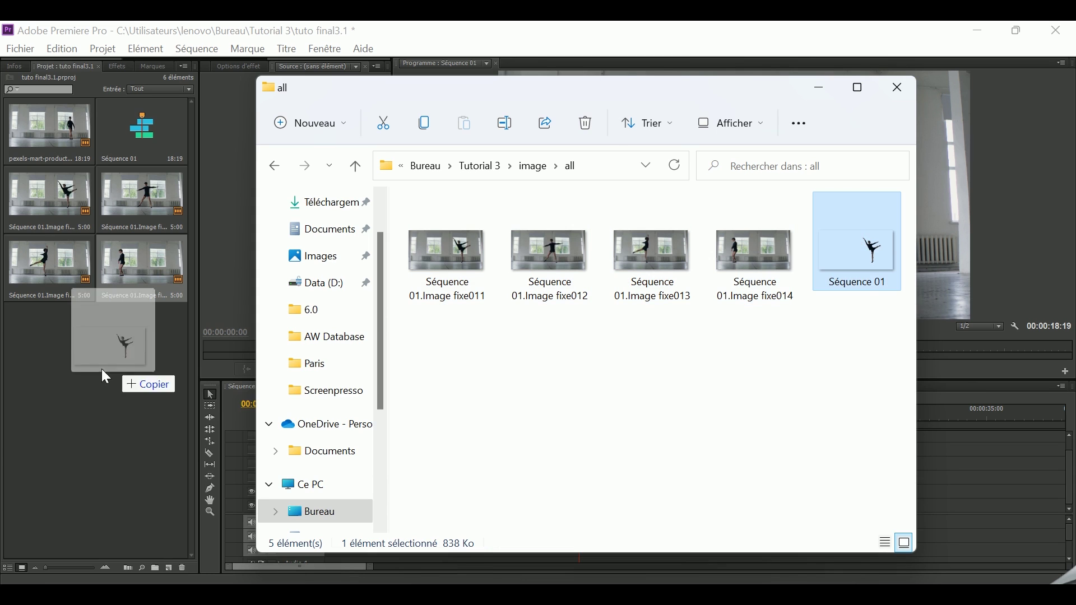
Import the cut-out Séquence 01 PNG from the 'all' folder and place it on Vidéo 6.
left_click_drag(840, 235, 101, 387)
left_click(235, 268)
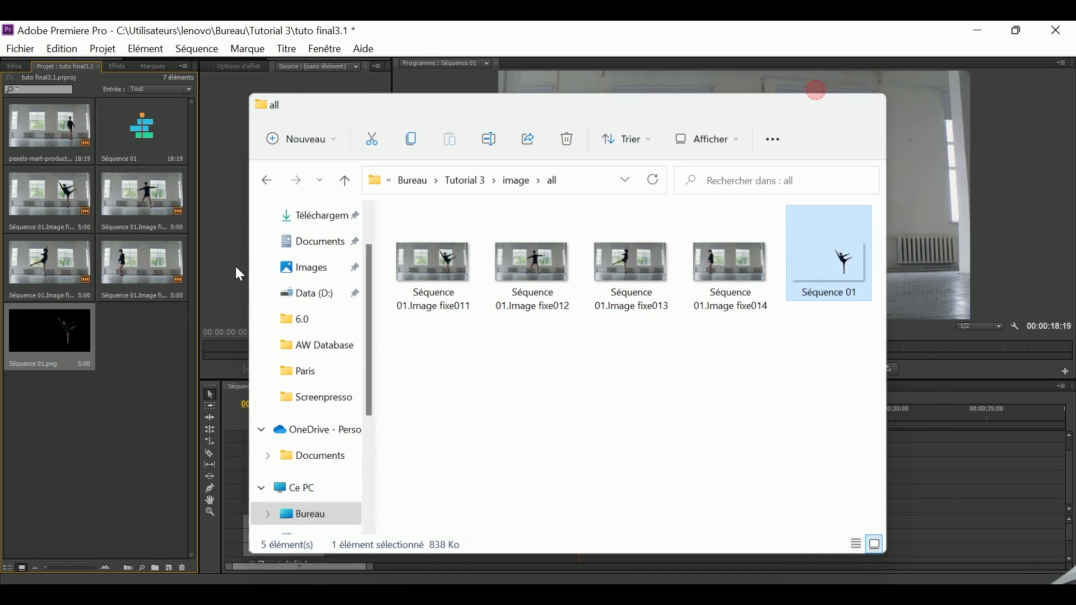
left_click_drag(99, 357, 332, 437)
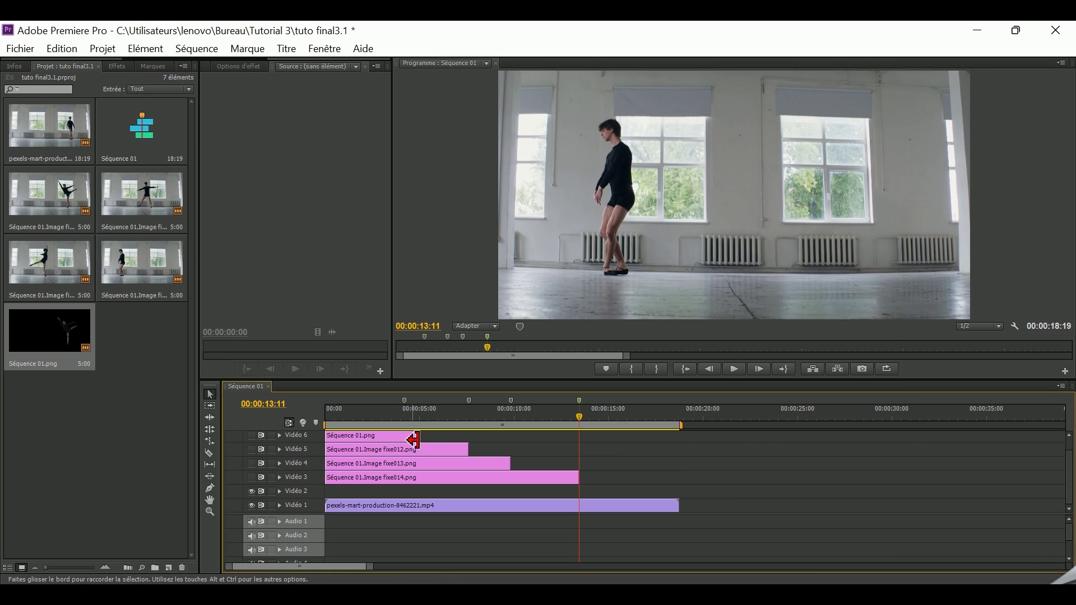
Trim Séquence 01.png on Vidéo 6 so it ends at the first marker.
left_click(403, 399)
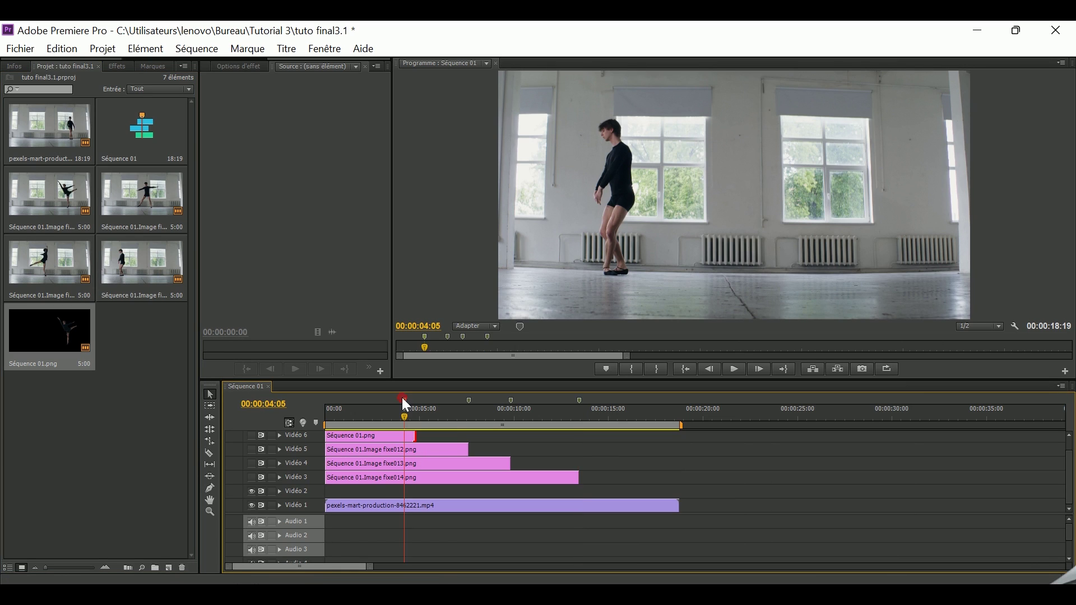
left_click_drag(414, 434, 408, 438)
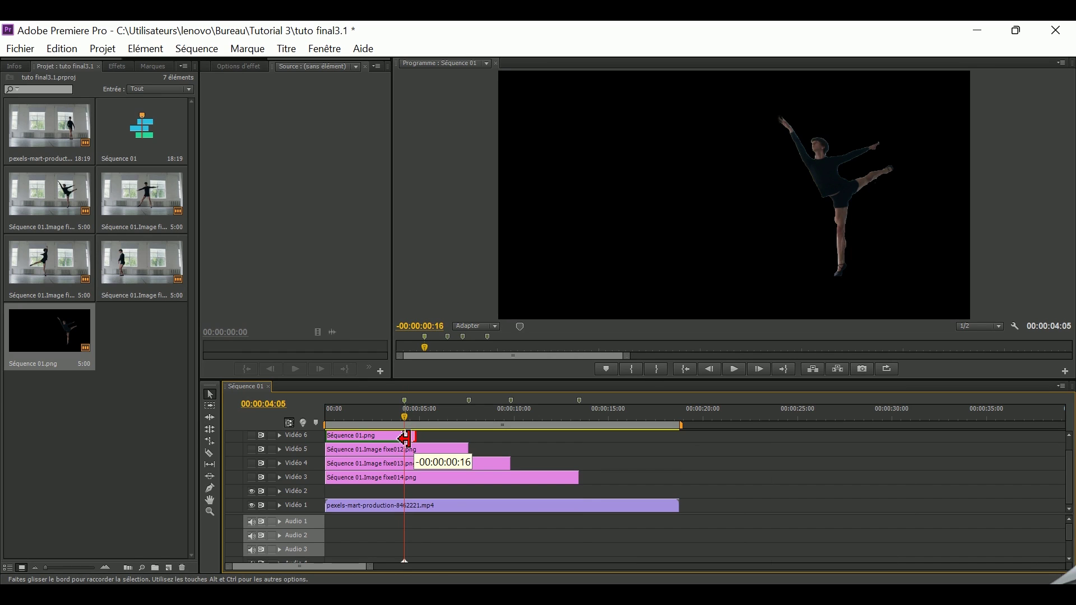
left_click_drag(405, 437, 404, 437)
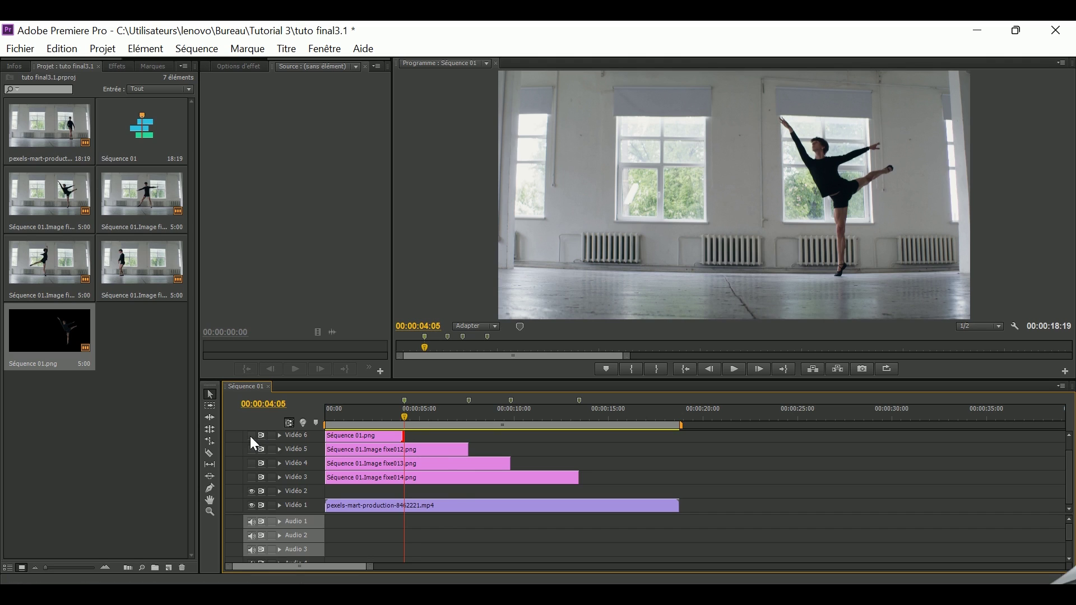
Turn on the Vidéo 6 track and preview the sequence from the start.
left_click(250, 436)
left_click_drag(397, 413, 307, 416)
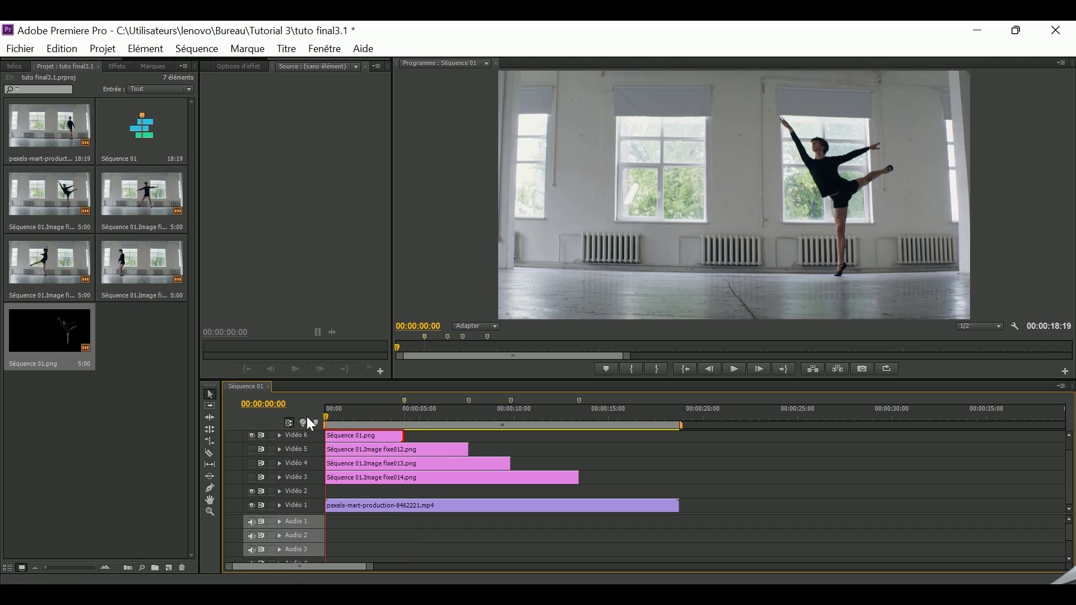
left_click(734, 369)
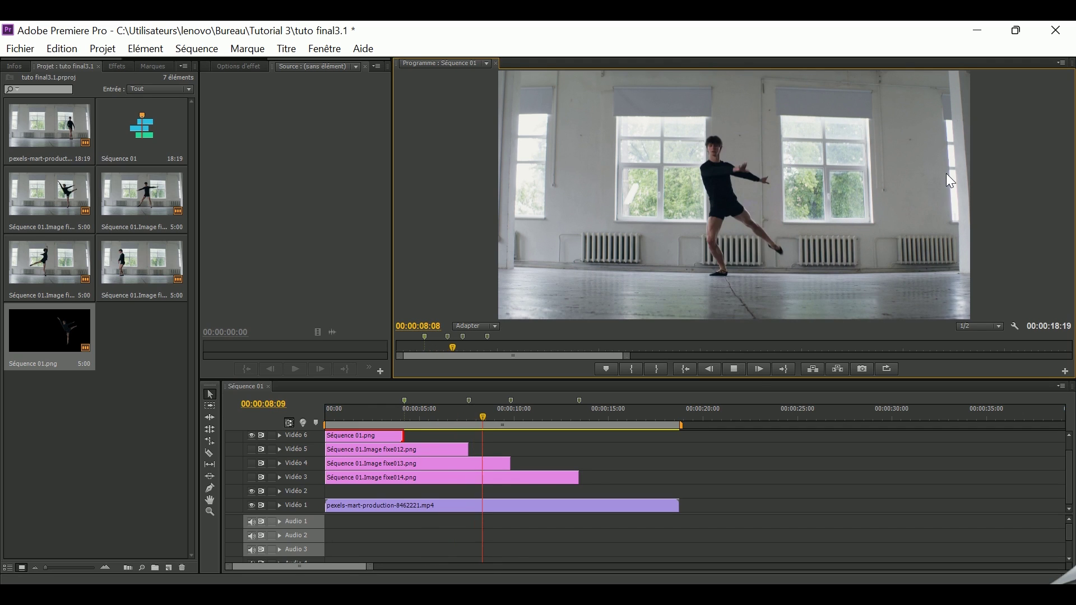
left_click(733, 371)
left_click(394, 454)
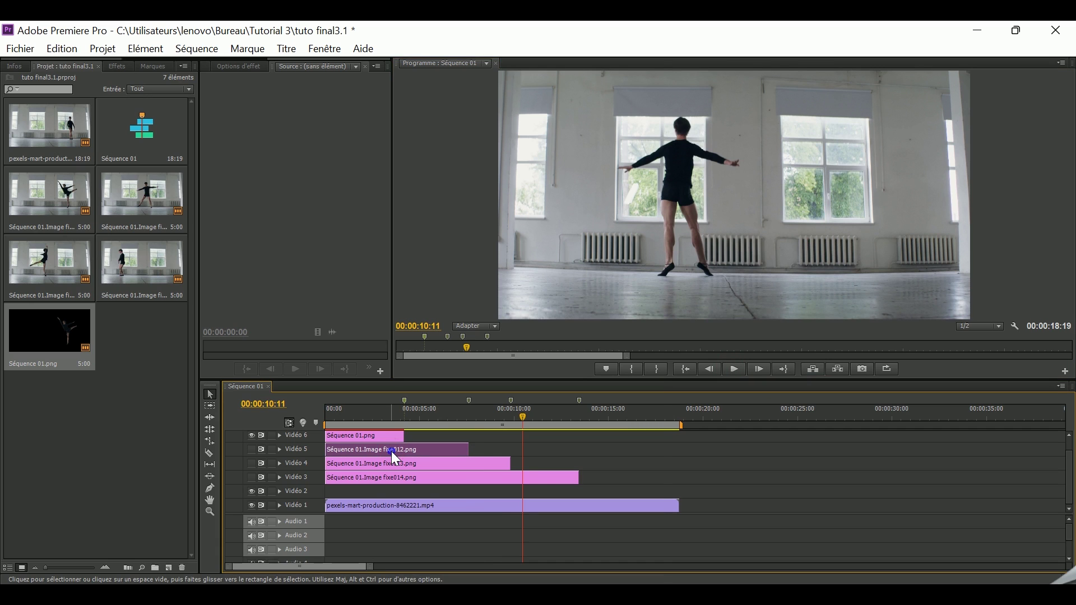
Open the fixe012 still from Vidéo 5 in Photoshop via Modifier dans Adobe Photoshop.
right_click(393, 454)
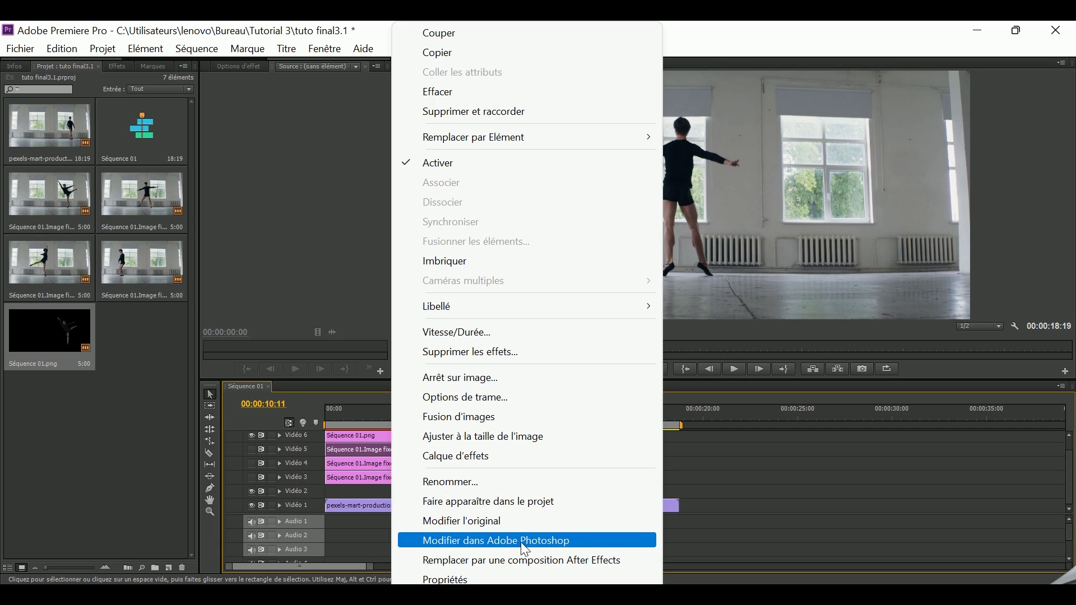
left_click(524, 542)
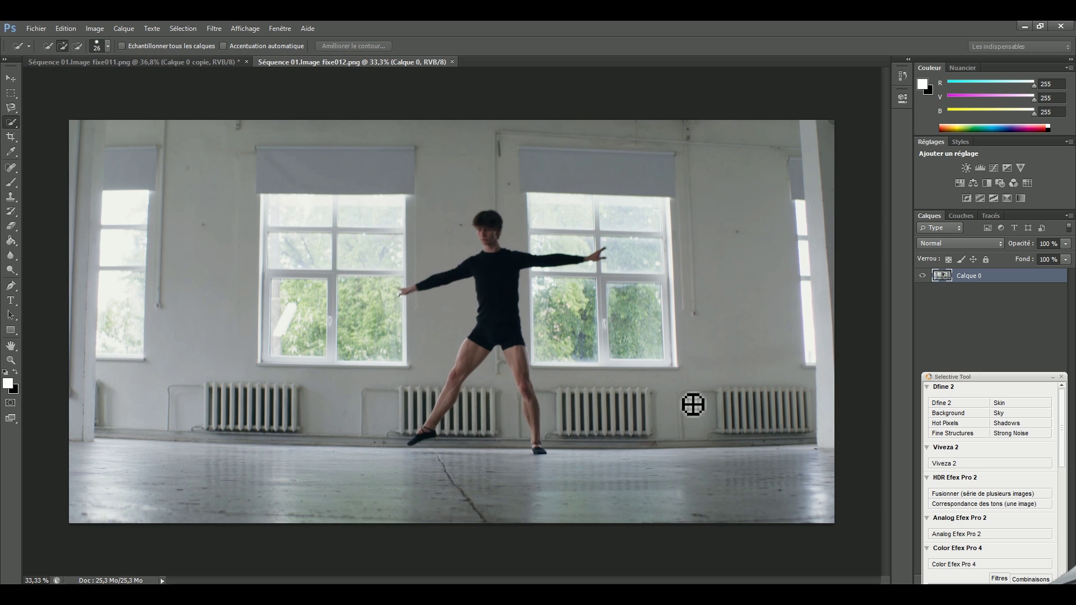
Quick-select the fixe012 dancer, subtracting the gap between the legs and the left-hand edge.
left_click(496, 224)
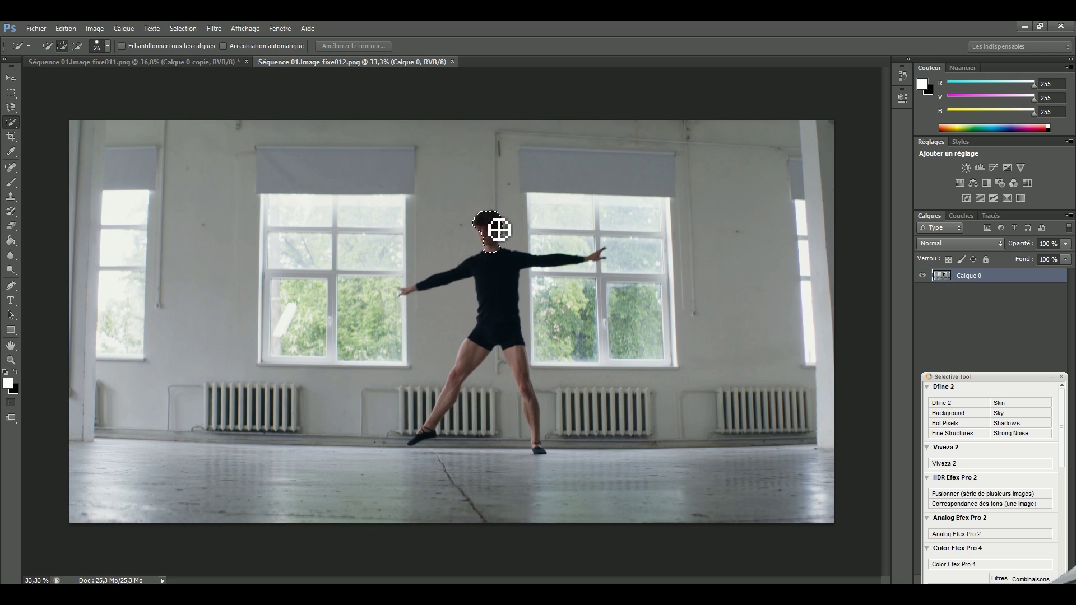
left_click_drag(495, 247, 506, 245)
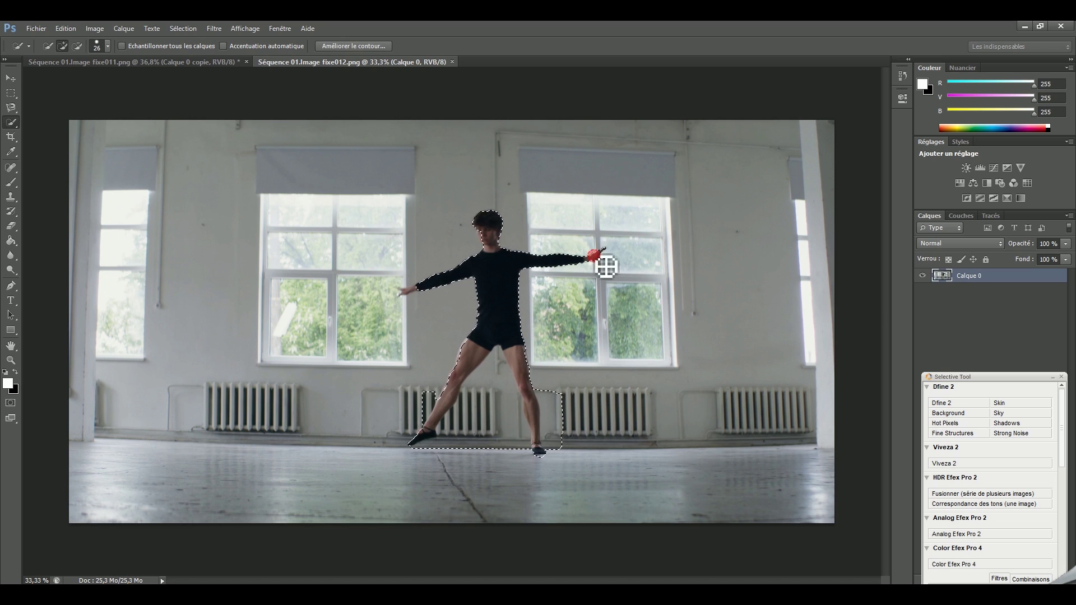
left_click_drag(421, 300, 408, 307, "alt")
mouse_move(502, 401)
left_mouse_down("alt")
mouse_move(495, 481)
mouse_move(550, 385)
mouse_move(435, 413)
left_mouse_up("alt")
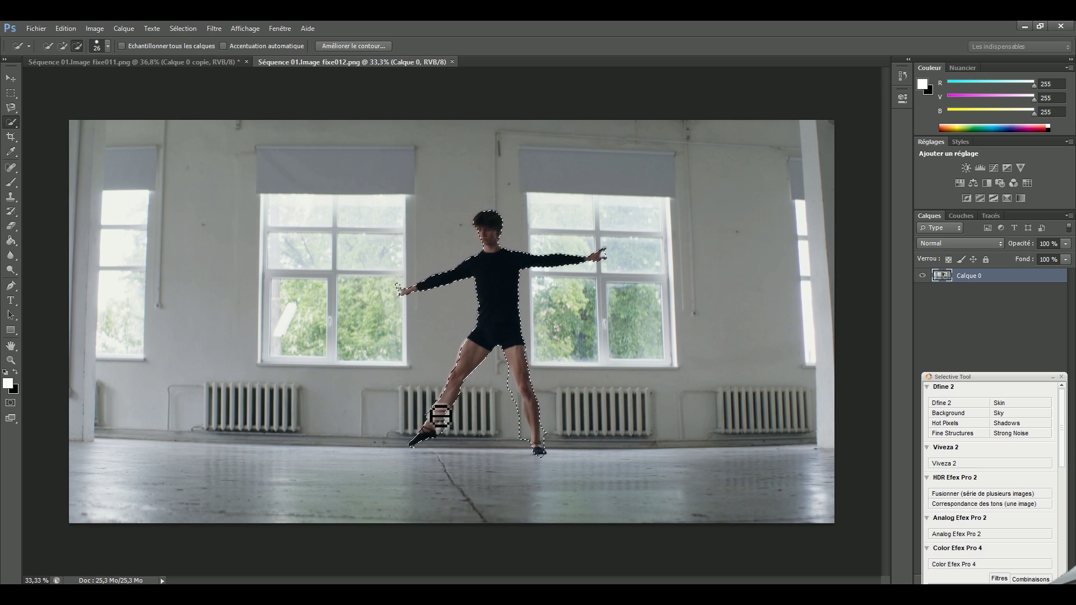
Refine the edge, masking light patches by the ankle and right leg, and output a cut-out layer.
key("ctrl+alt+r")
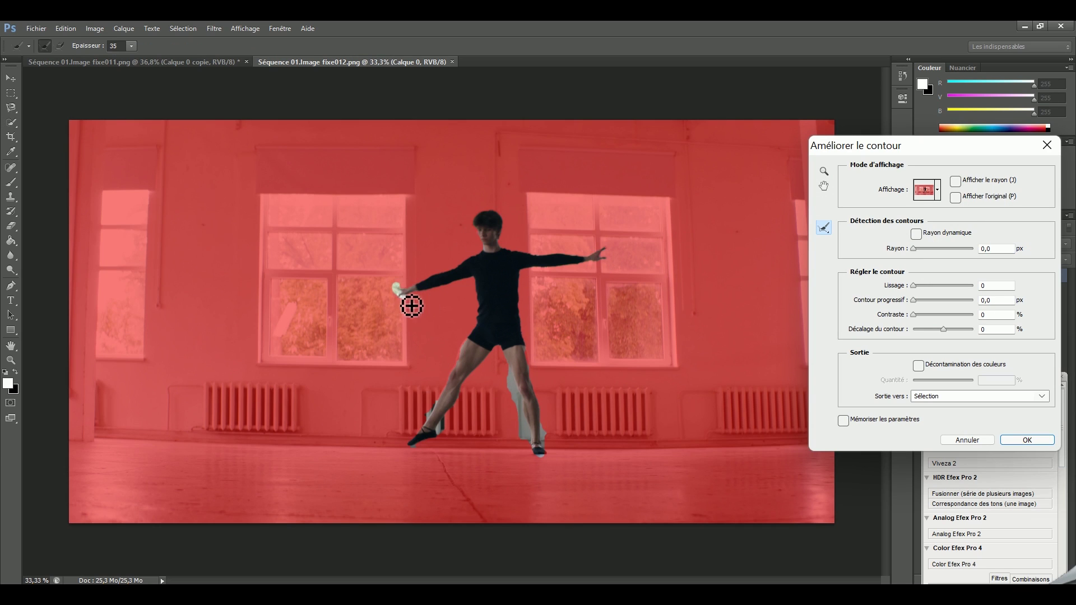
left_click_drag(454, 422, 449, 440)
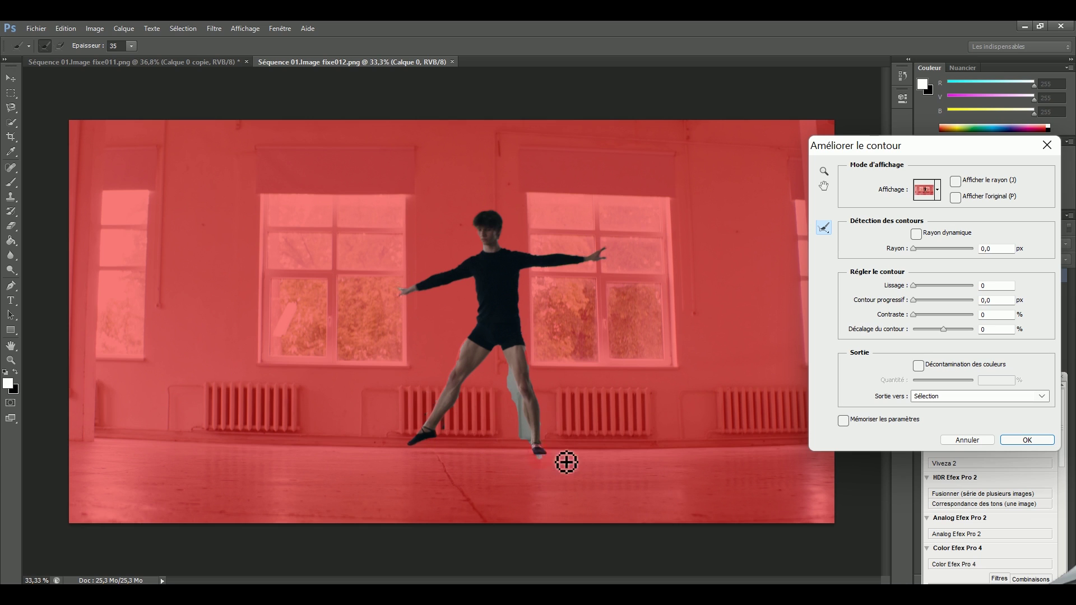
left_click_drag(523, 375, 521, 384)
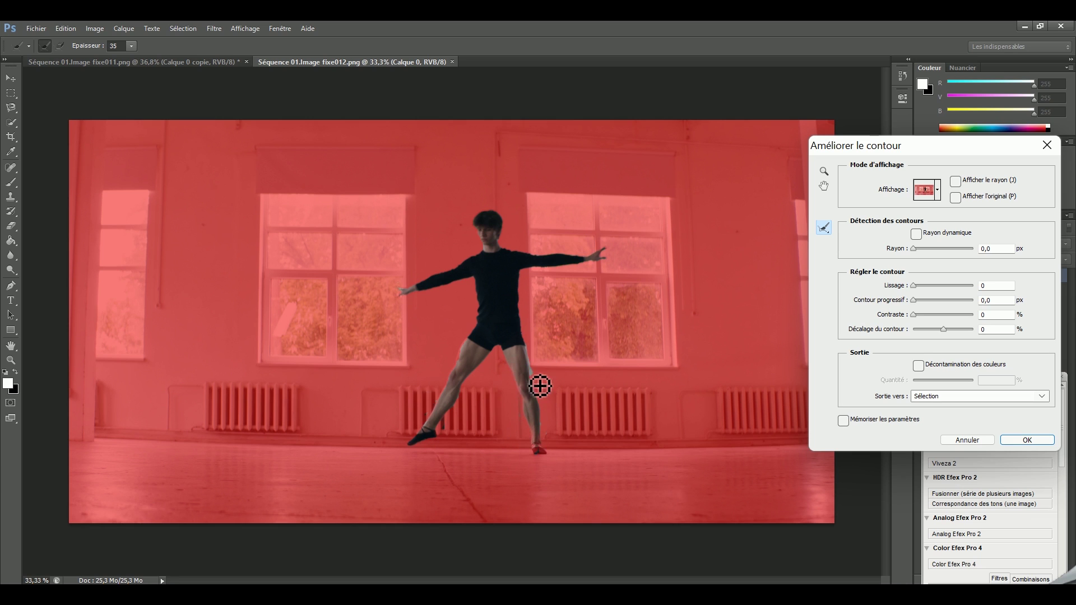
left_click(980, 396)
left_click(953, 432)
key("Return")
key("ctrl+z")
key("ctrl+alt+r")
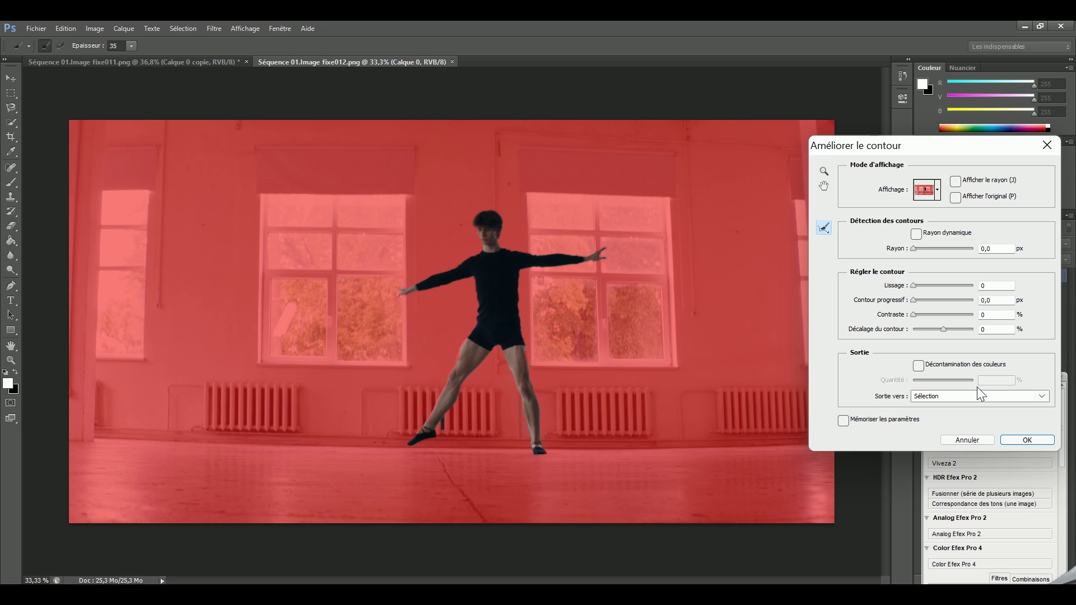
left_click(1026, 440)
Save the cut-out as a PNG with Enregistrer sous, giving Séquence 02.png.
key("ctrl+shift+s")
left_click(252, 382)
left_click(288, 315)
key("Return")
left_click(577, 205)
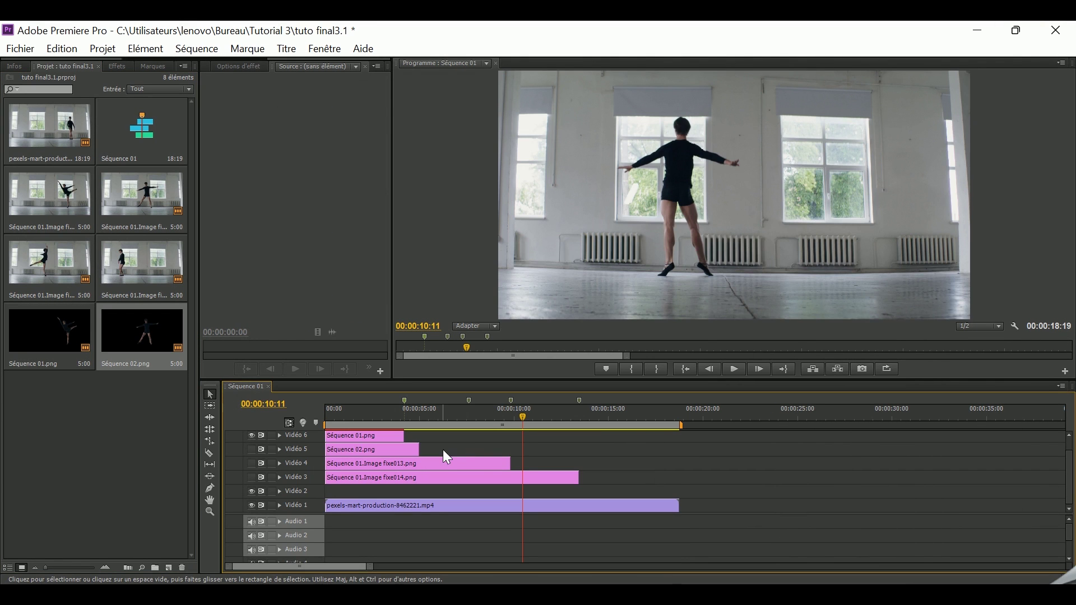
Lengthen Séquence 02.png on Vidéo 5 and preview the sequence.
left_click_drag(419, 449, 466, 449)
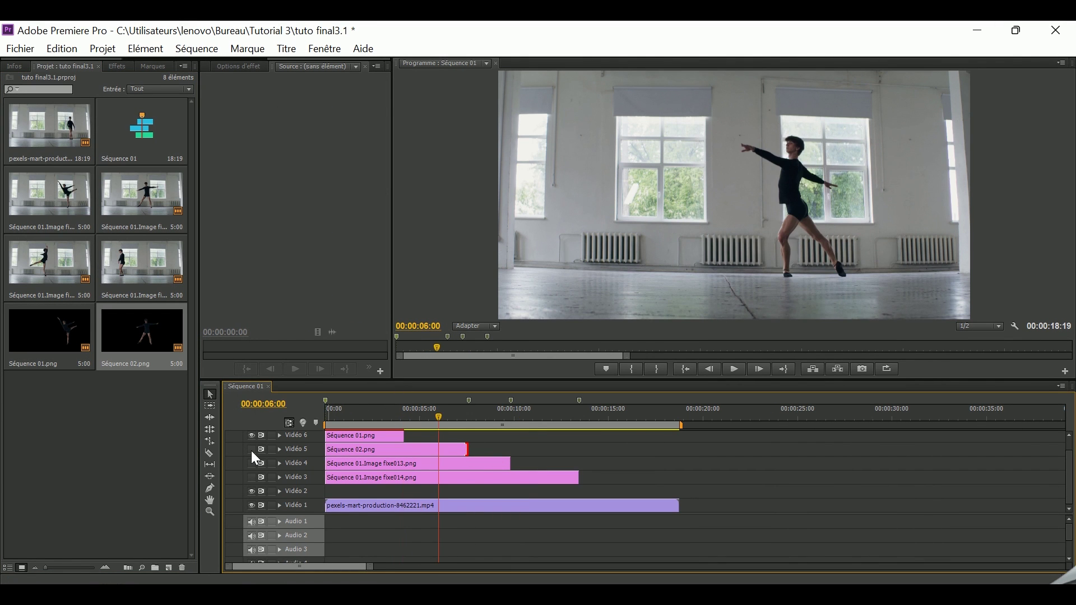
key("space")
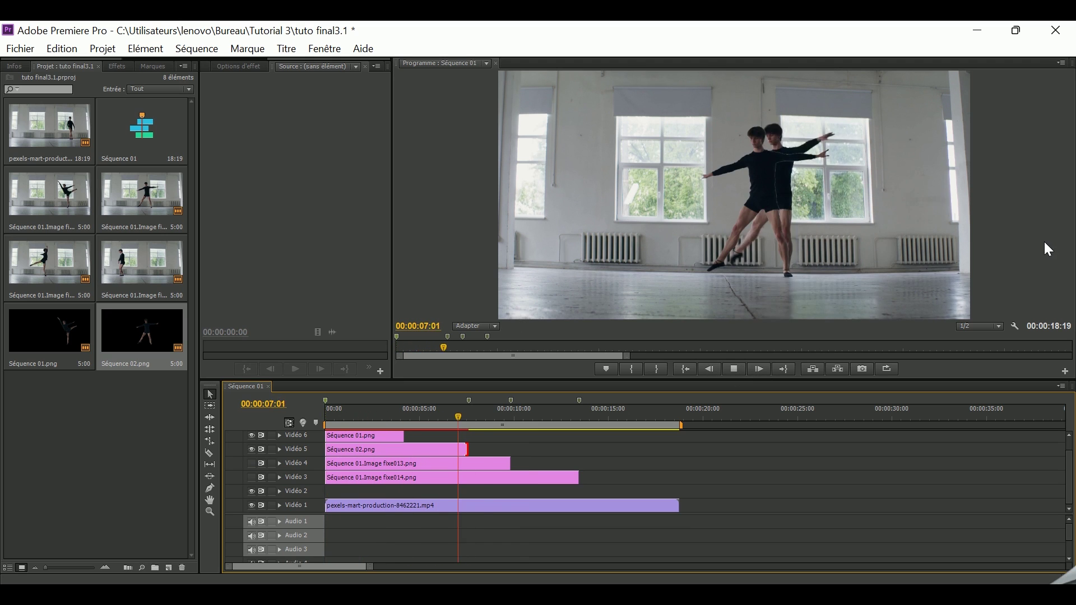
key("space")
Send the Vidéo 4 fixe013 still to Photoshop and quick-select its dancer.
right_click(398, 464)
left_click(522, 519)
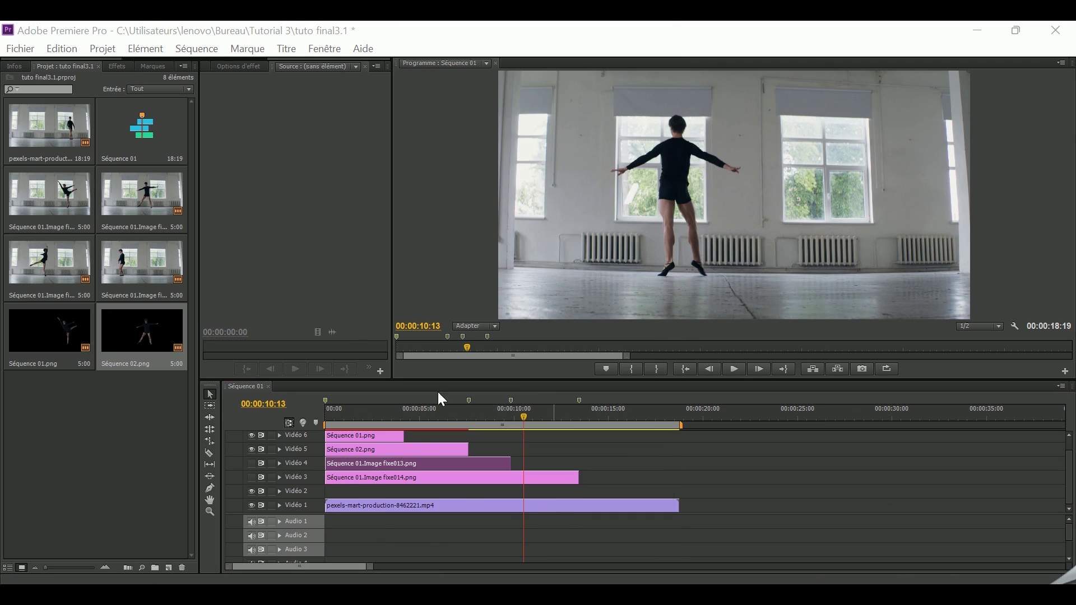
mouse_move(418, 214)
left_mouse_down()
mouse_move(411, 408)
mouse_move(286, 353)
mouse_move(433, 179)
left_mouse_up()
Refine the fixe013 selection, masking the patch at the raised foot, and output a new layer.
key("ctrl+alt+r")
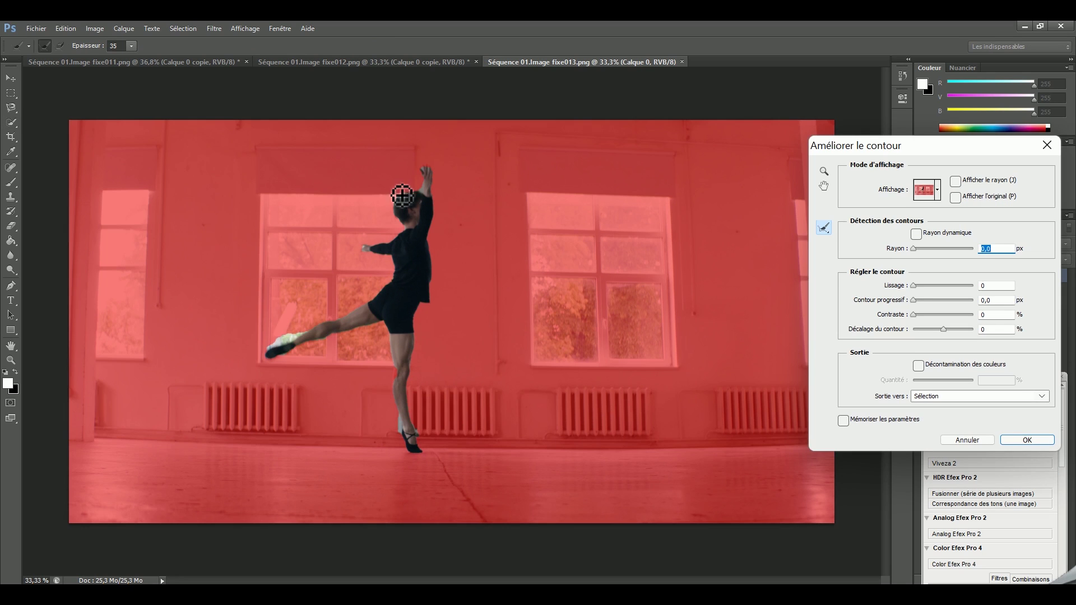
left_click(295, 355)
left_click(980, 396)
left_click(952, 425)
left_click(1026, 440)
Save the fixe013 cut-out as a PNG file.
left_click(37, 28)
left_click(228, 232)
left_click(269, 384)
left_click(267, 317)
key("Return")
key("Return")
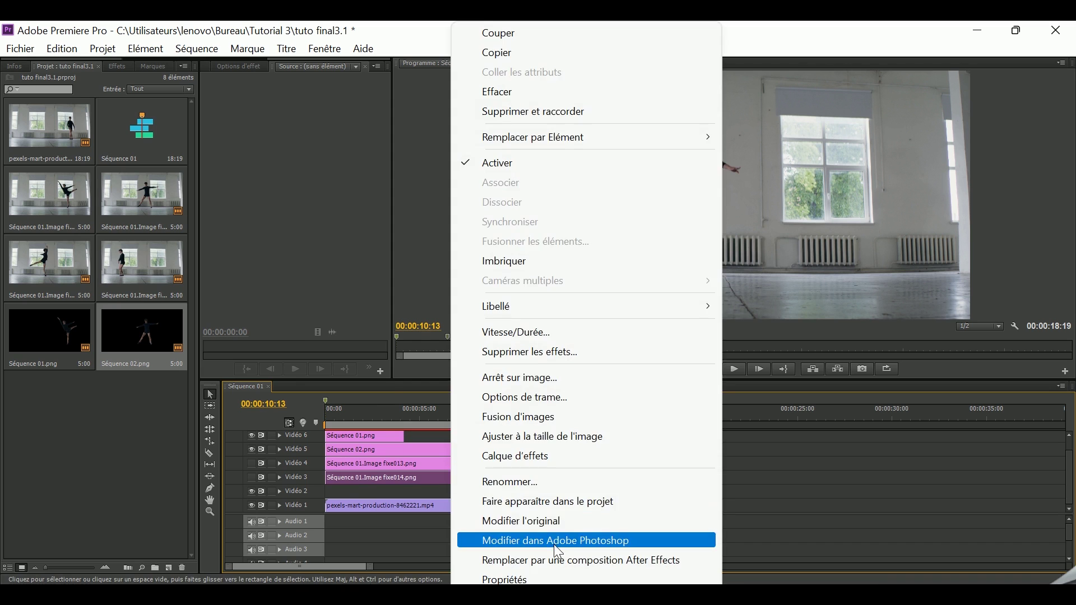
Open fixe014 in Photoshop and cut out its dancer onto a new layer with Refine Edge.
left_click(558, 541)
left_click_drag(284, 295, 237, 342)
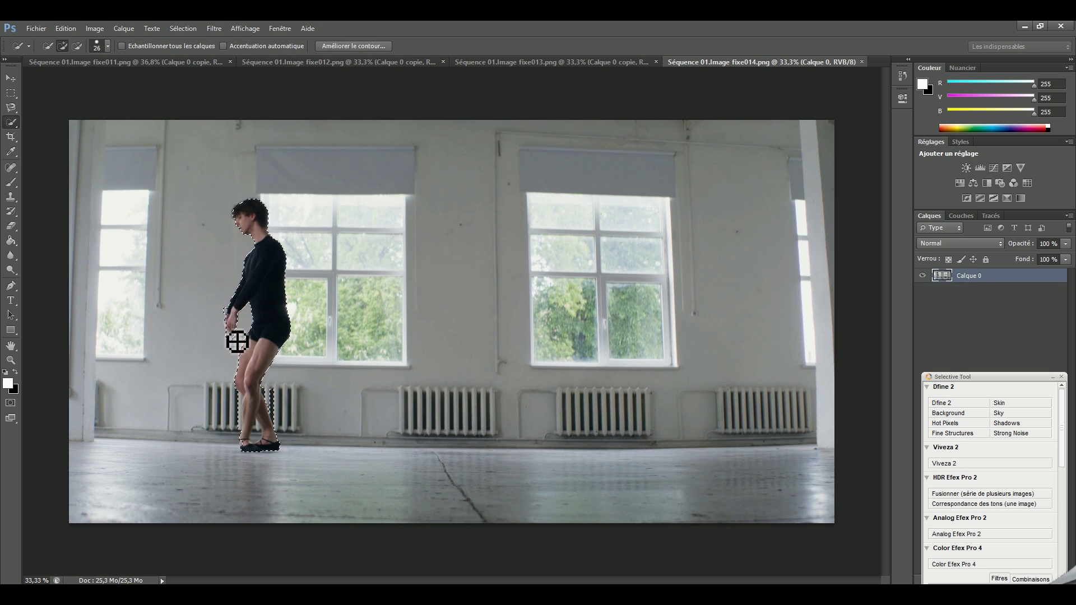
left_click(354, 46)
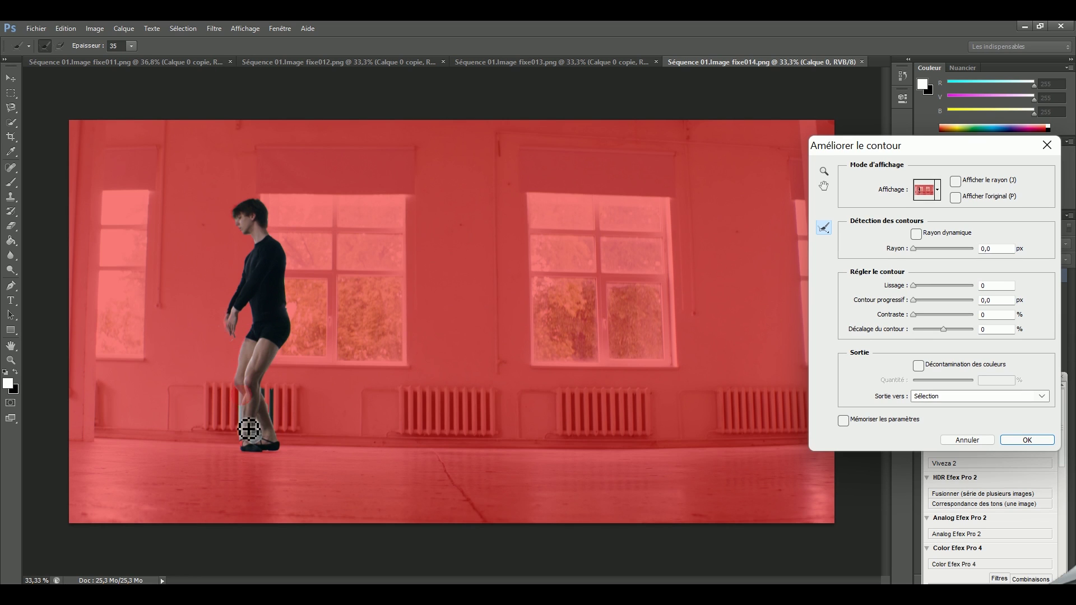
left_click(979, 396)
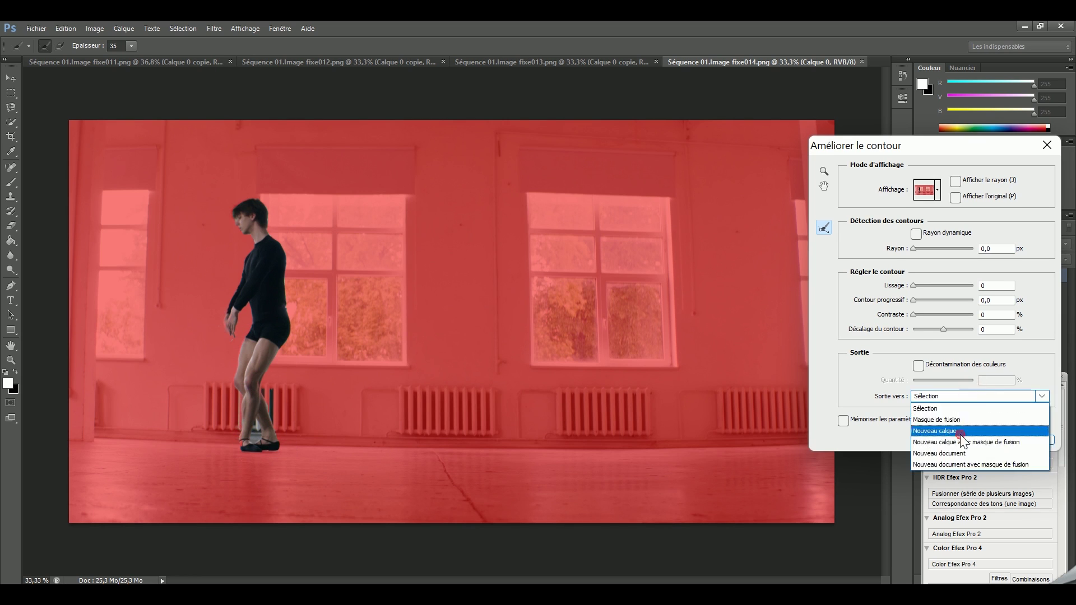
key("Return")
left_click(77, 46)
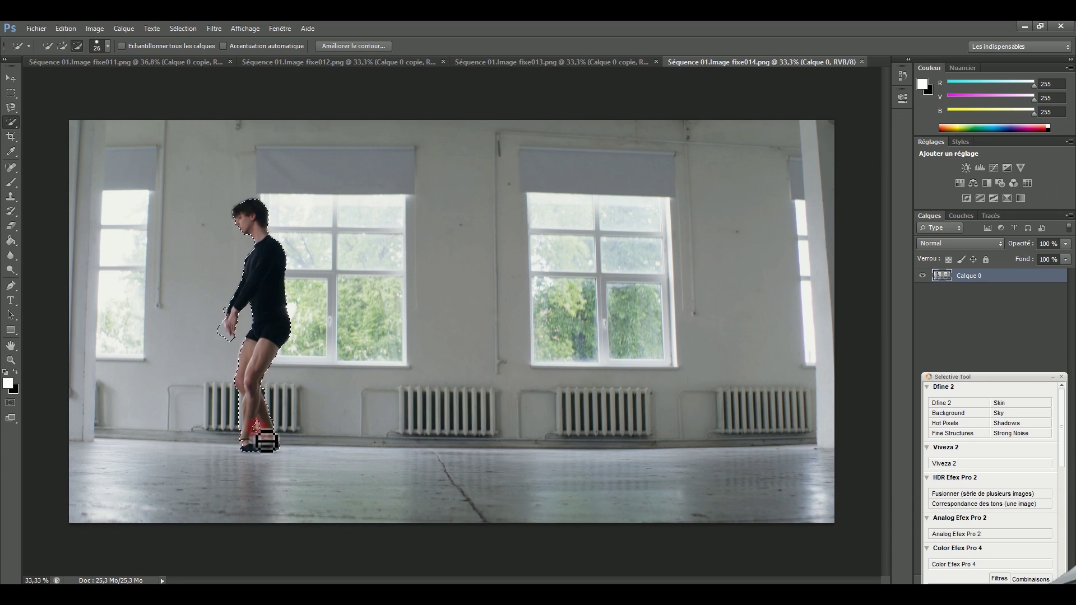
left_click(365, 46)
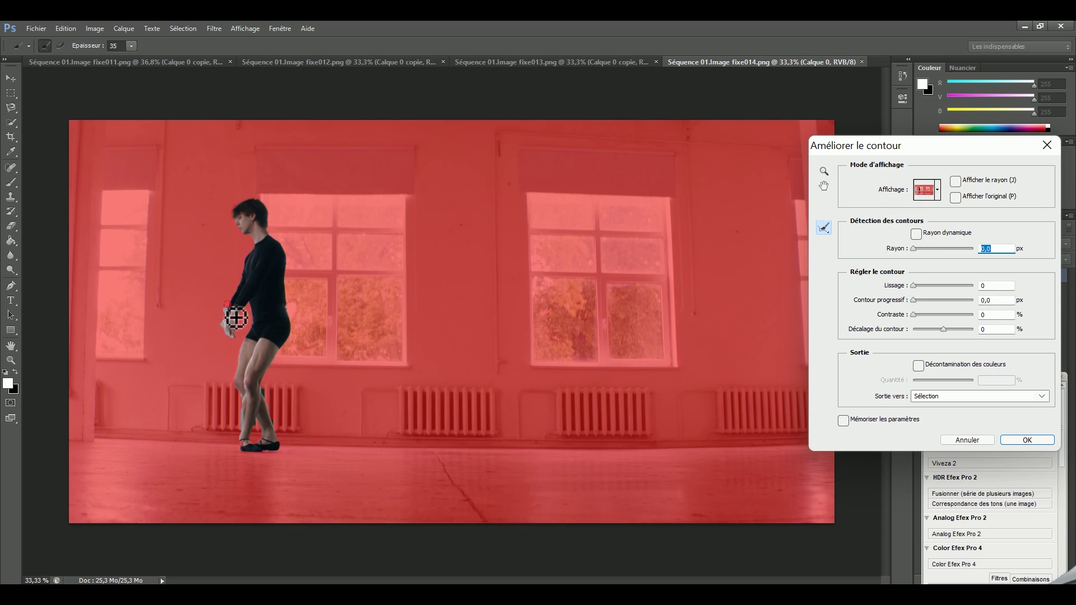
left_click(1025, 440)
Save the cut-out as Séquence 04 and import Séquence 03 and 04 PNGs into the project.
key("ctrl+shift+s")
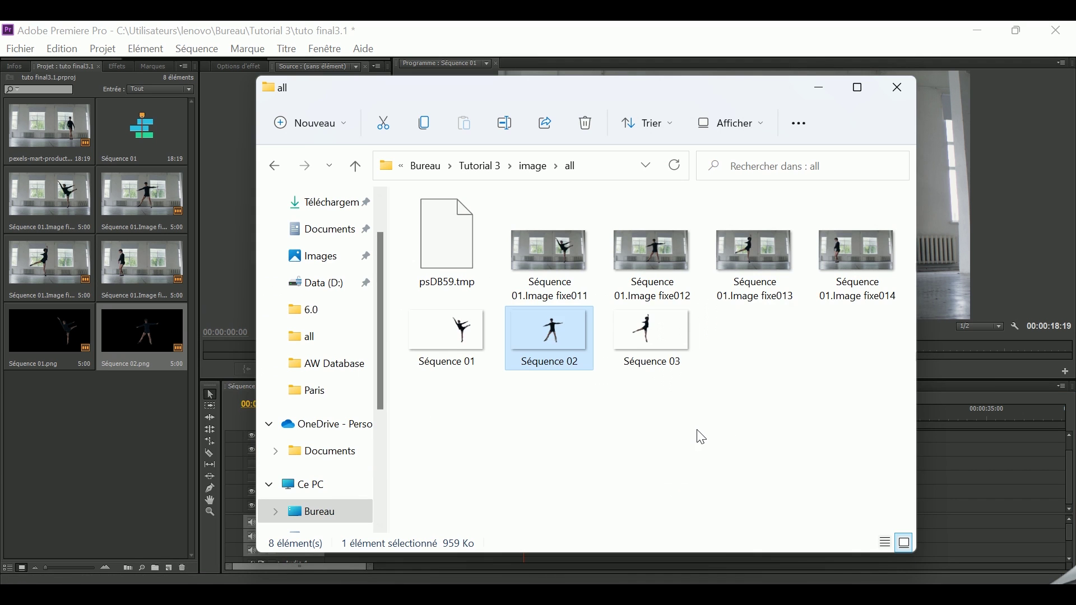
mouse_move(723, 401)
left_mouse_down()
mouse_move(559, 340)
mouse_move(113, 455)
left_mouse_up()
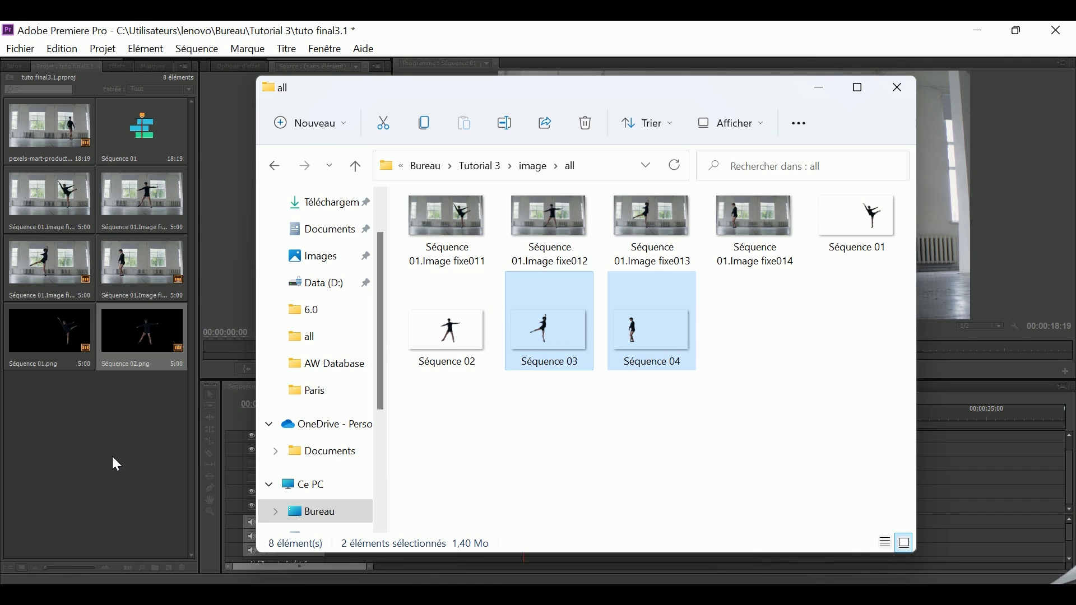
left_click(819, 88)
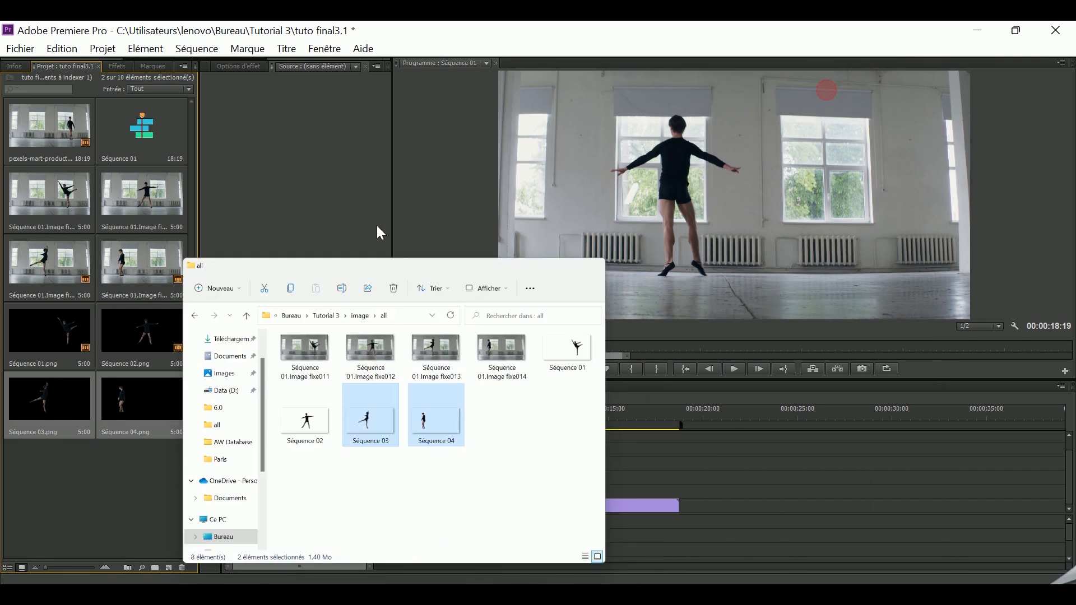
Place Séquence 03.png on Vidéo 4 and extend it to the 00:00:09:21 marker.
left_click_drag(43, 399, 320, 470)
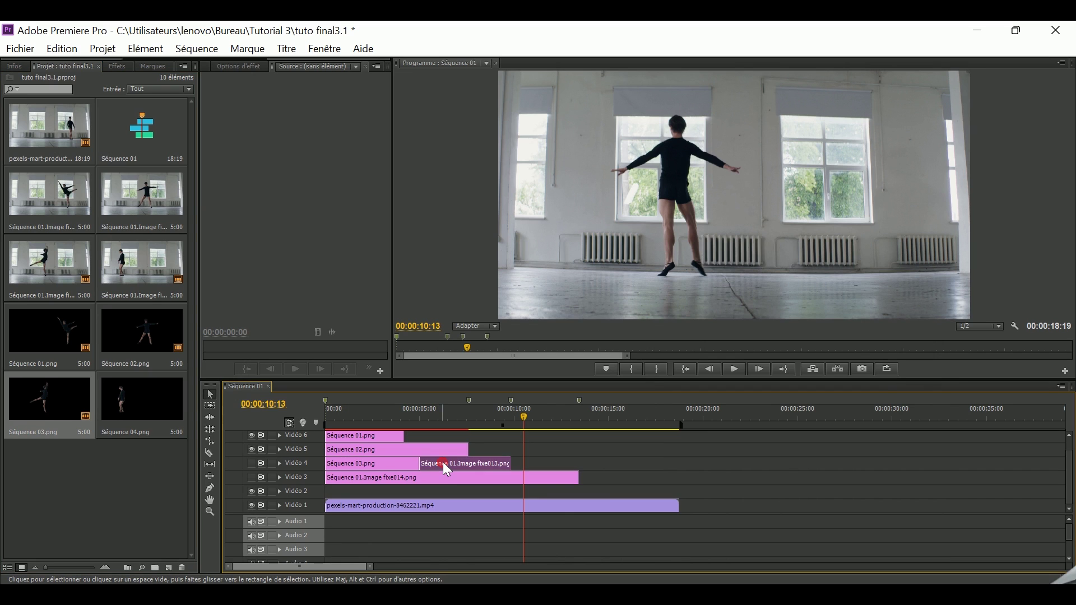
left_click(510, 404)
left_click_drag(426, 462, 510, 464)
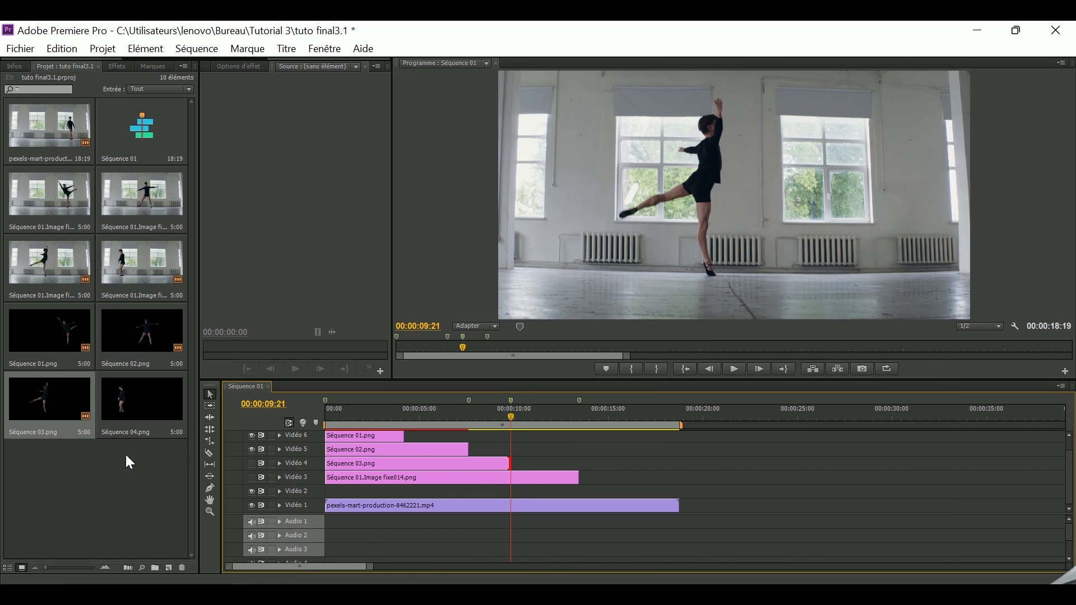
Replace the Vidéo 3 freeze frame with Séquence 04.png ending at 00:00:13:11, then play from the start.
left_click(502, 478)
key("Delete")
left_click_drag(139, 401, 351, 483)
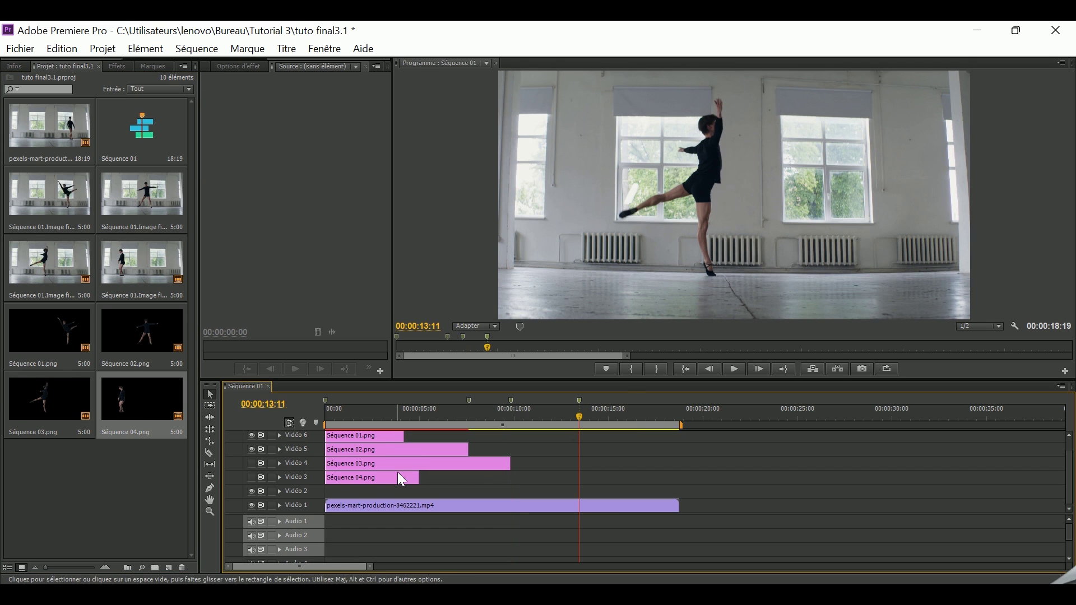
left_click_drag(419, 477, 581, 487)
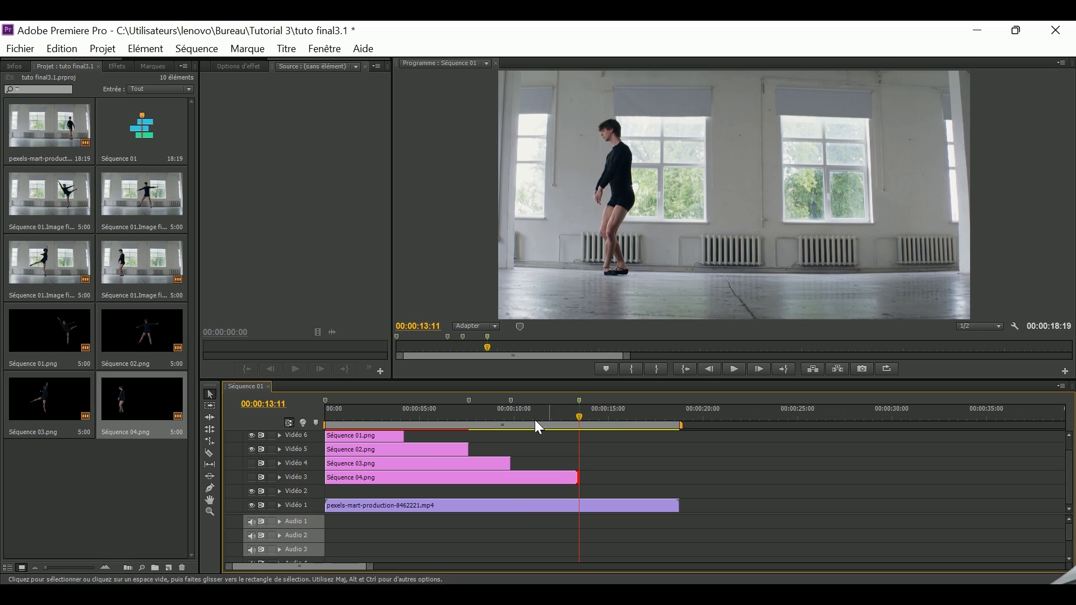
left_click(325, 400)
key("space")
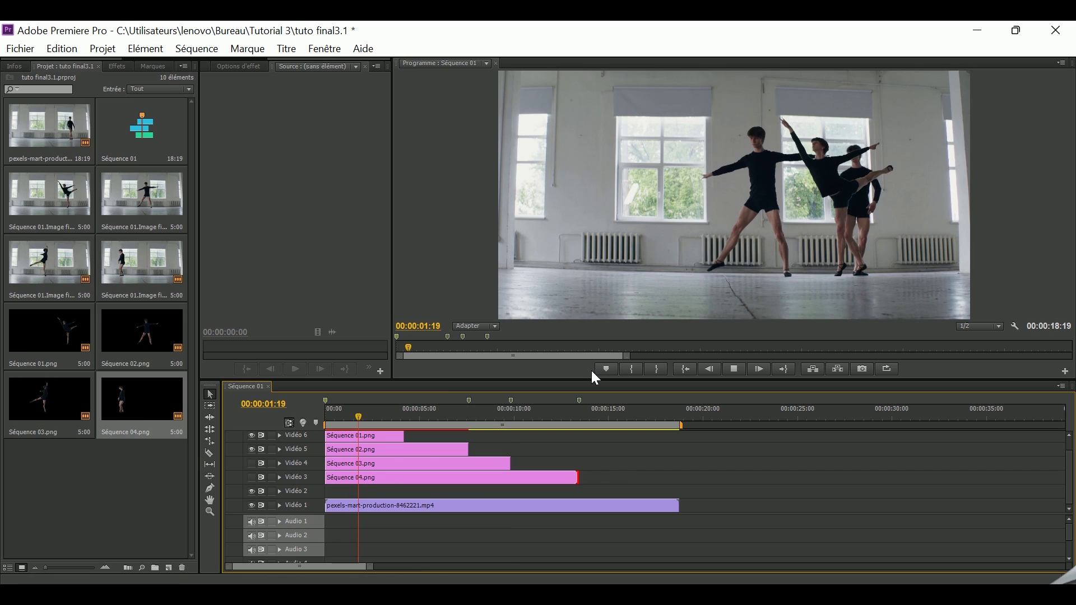
Turn on Vidéo 4 and Vidéo 3, then scrub the preview from the start to about four seconds.
left_click(252, 463)
left_click(252, 478)
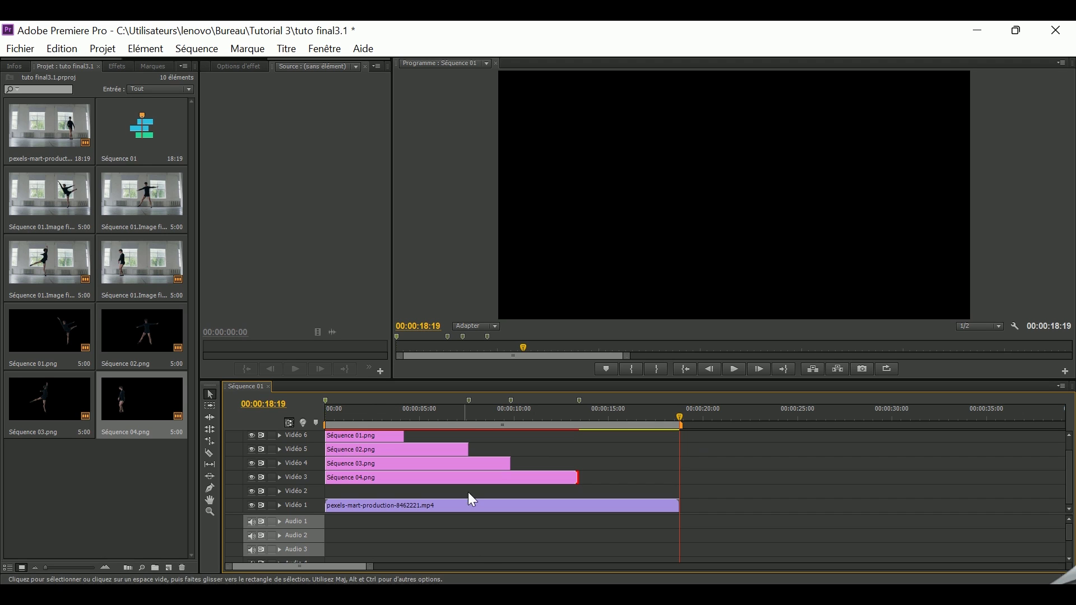
left_click_drag(681, 412, 312, 417)
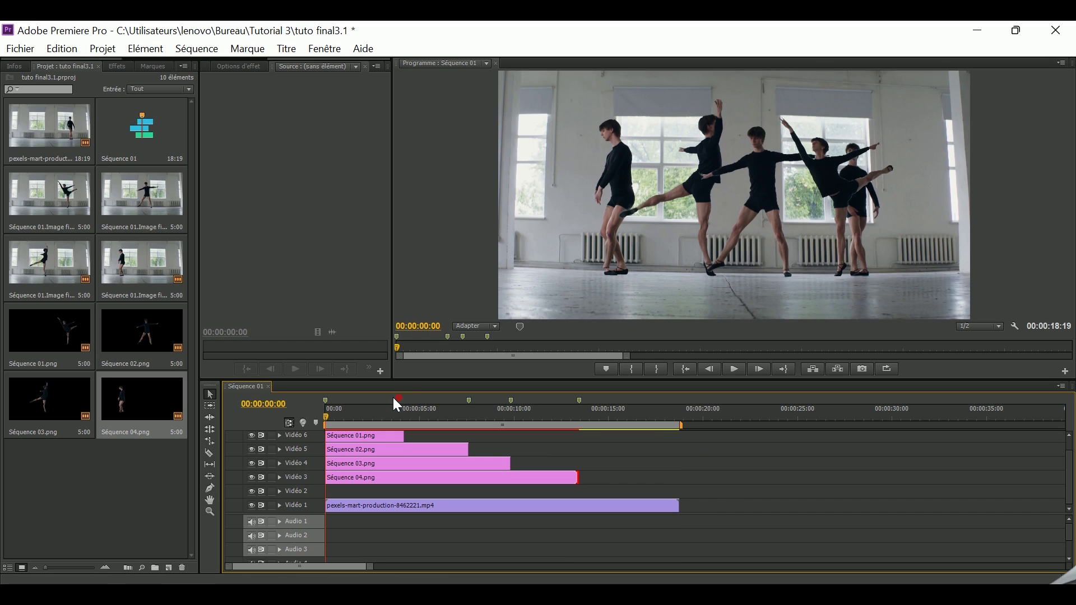
left_click_drag(372, 417, 402, 417)
Add a marker at 00:00:04:05 and make Séquence 01.png run from it to the video's end.
left_click(403, 416)
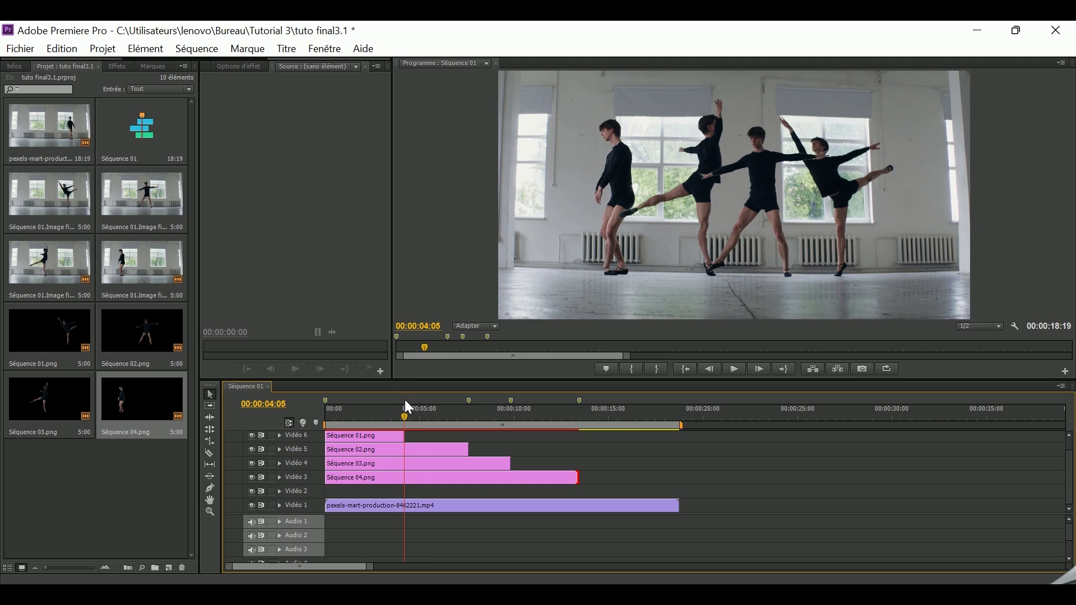
key("m")
left_click_drag(337, 440, 476, 437)
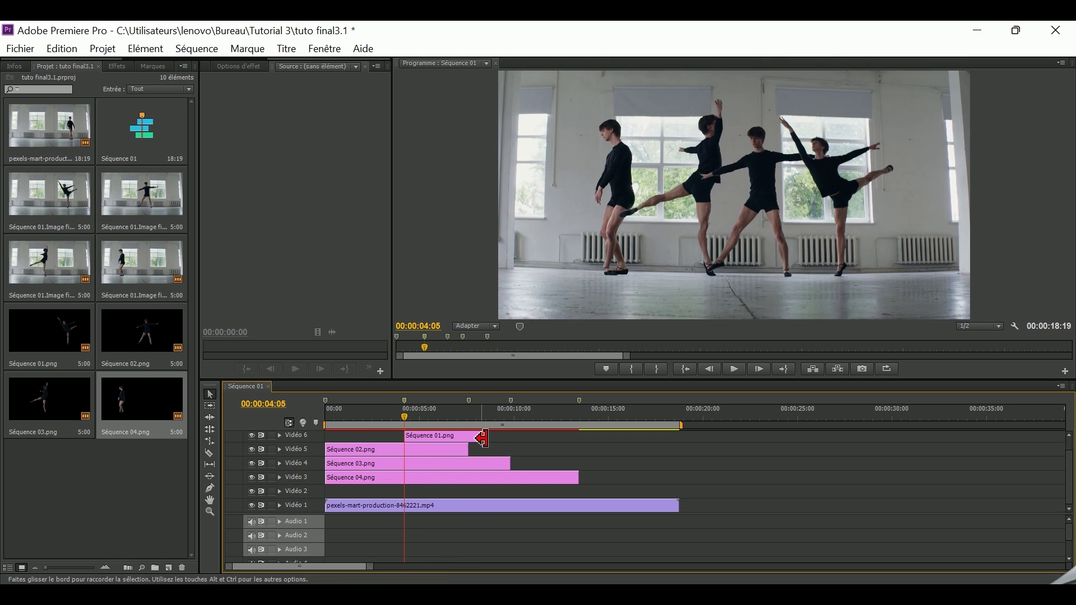
left_click_drag(483, 438, 484, 438)
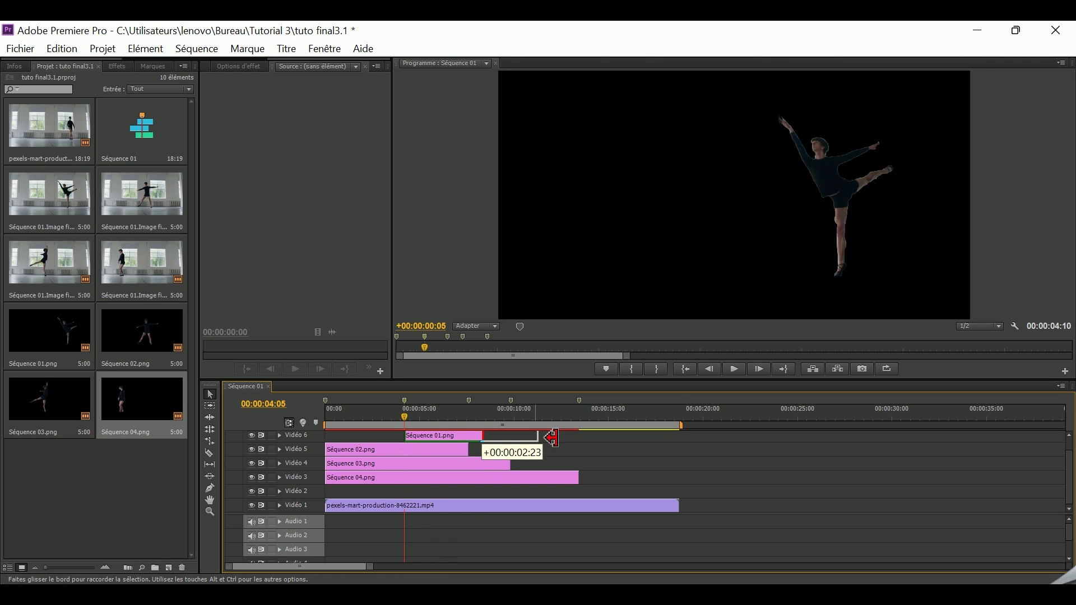
left_click_drag(680, 443, 680, 442)
Start Séquence 02.png at 07:15 and Séquence 03.png at 09:21, both ending with the video.
left_click_drag(427, 453, 679, 450)
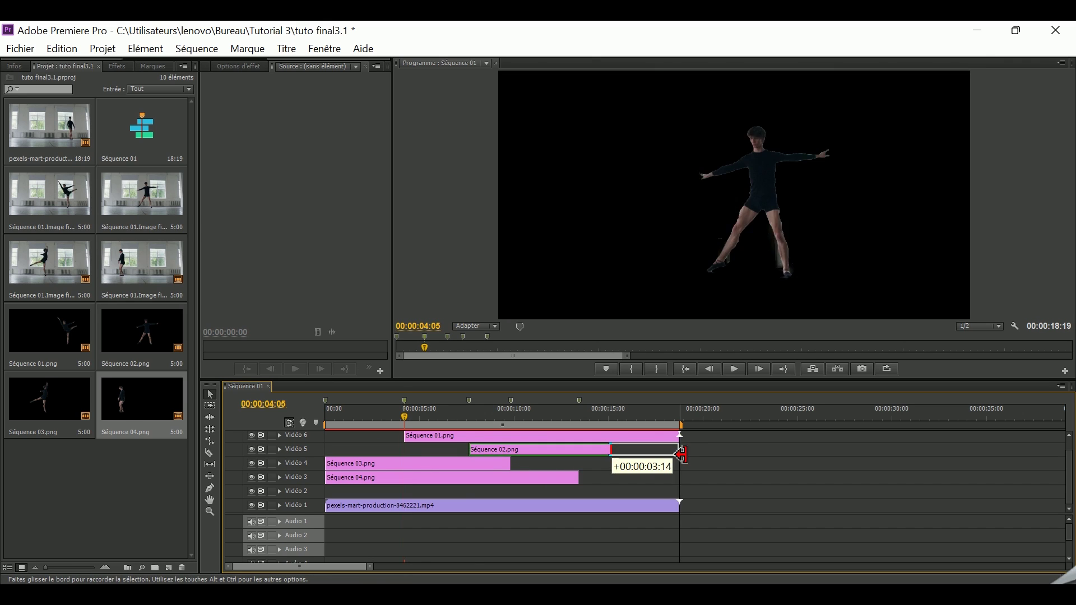
mouse_move(510, 463)
left_mouse_down()
mouse_move(548, 476)
mouse_move(638, 470)
mouse_move(514, 463)
left_mouse_up()
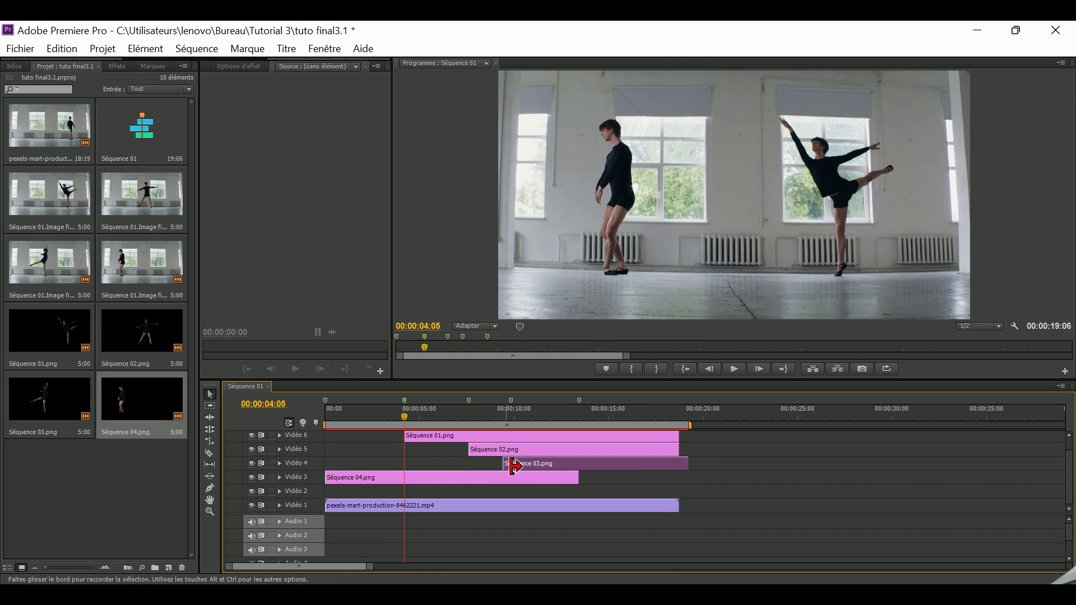
left_click(512, 405)
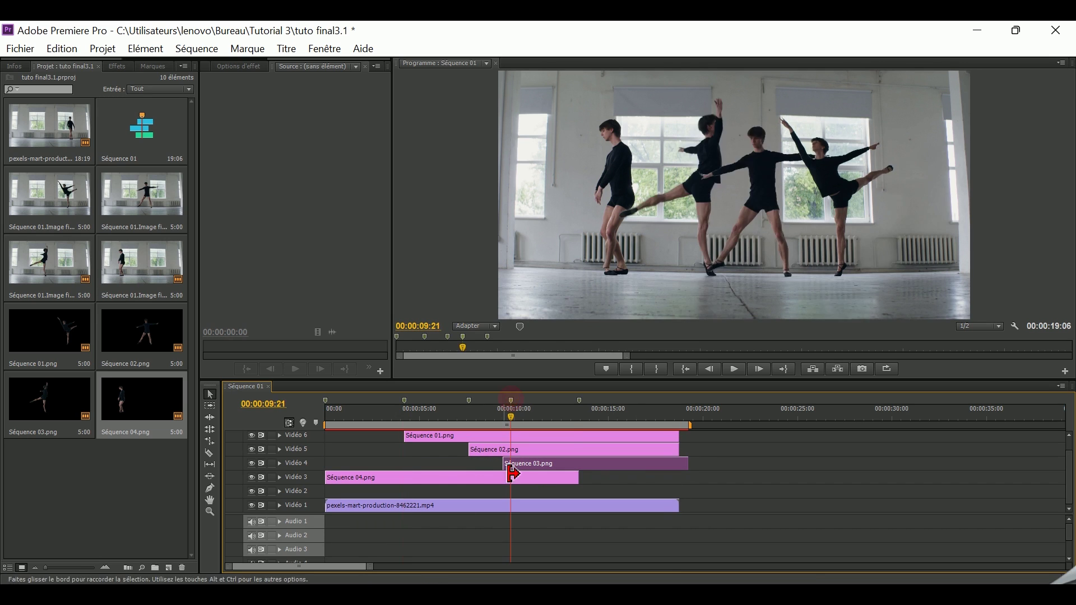
left_click_drag(512, 465, 512, 464)
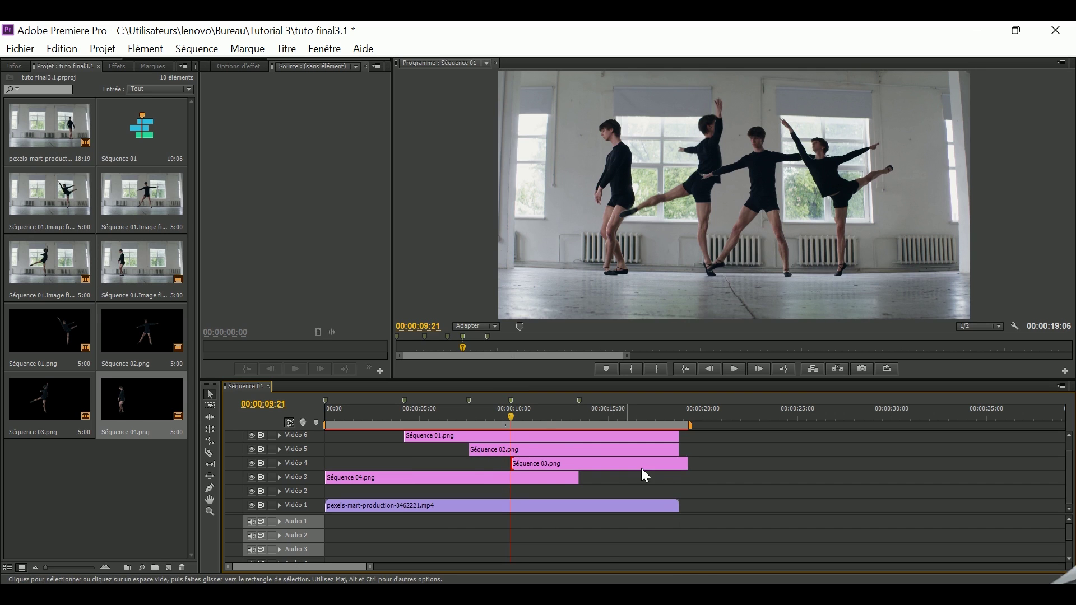
mouse_move(683, 463)
left_mouse_down()
mouse_move(696, 464)
mouse_move(680, 464)
left_mouse_up()
Start Séquence 04.png at the 00:00:13:11 marker and end it with the video at 18:19.
left_click_drag(488, 478, 724, 480)
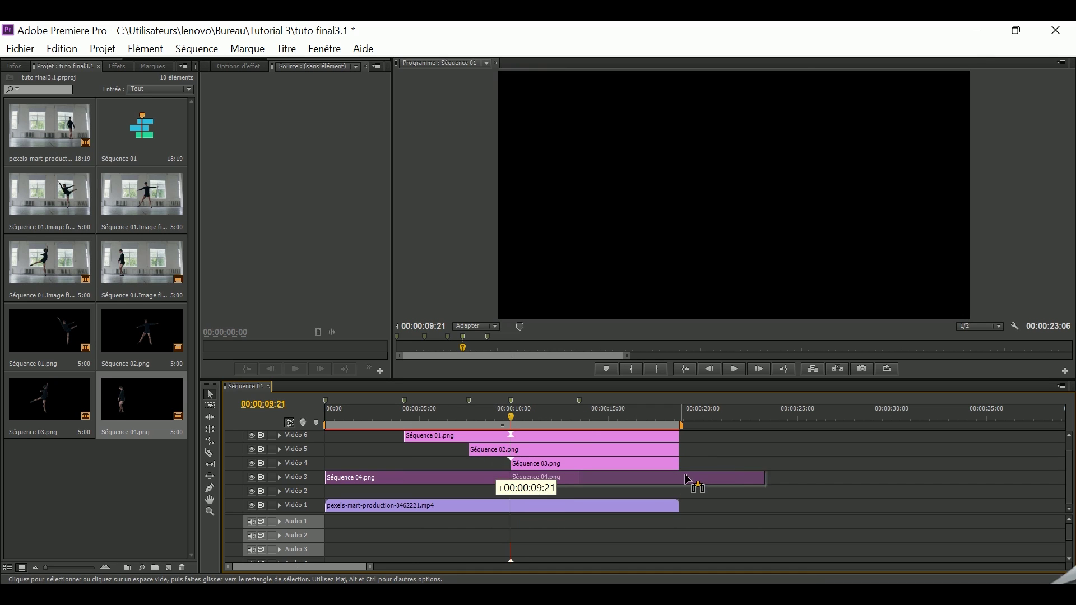
left_click(581, 401)
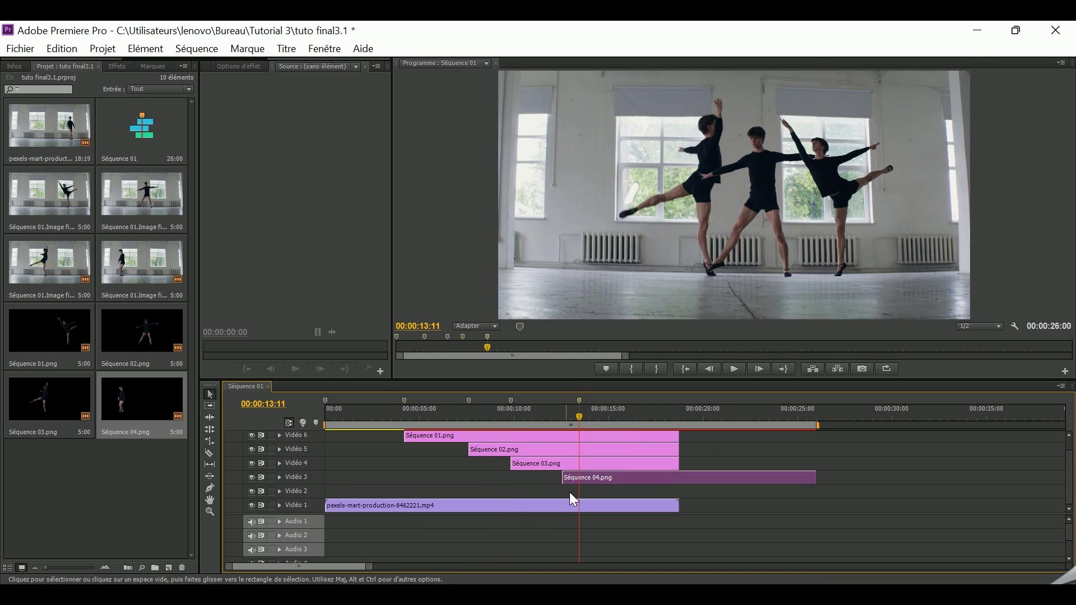
left_click_drag(597, 476, 609, 479)
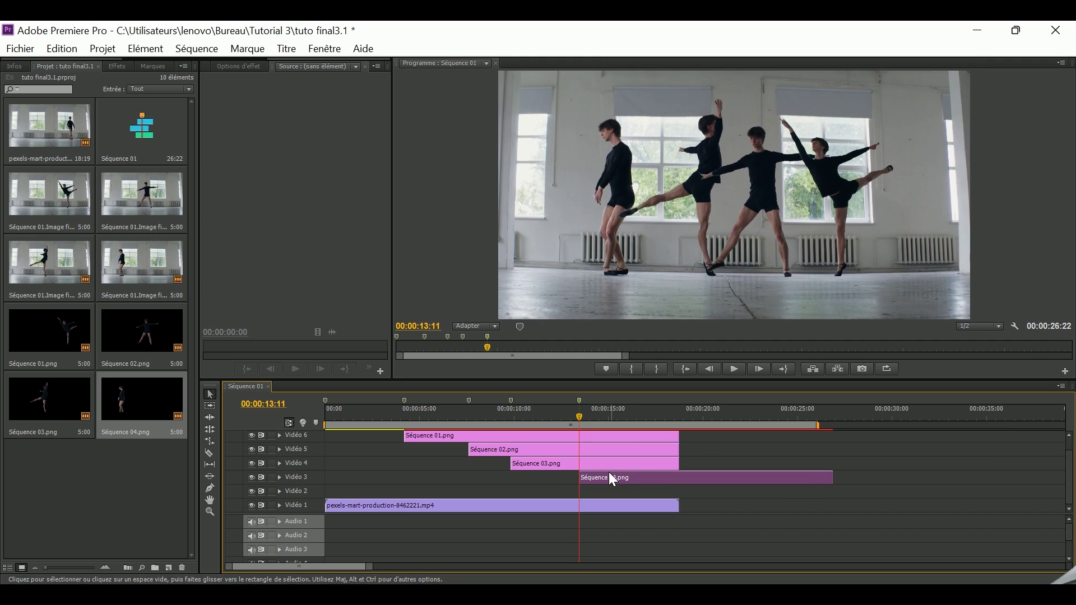
left_click_drag(828, 483, 678, 478)
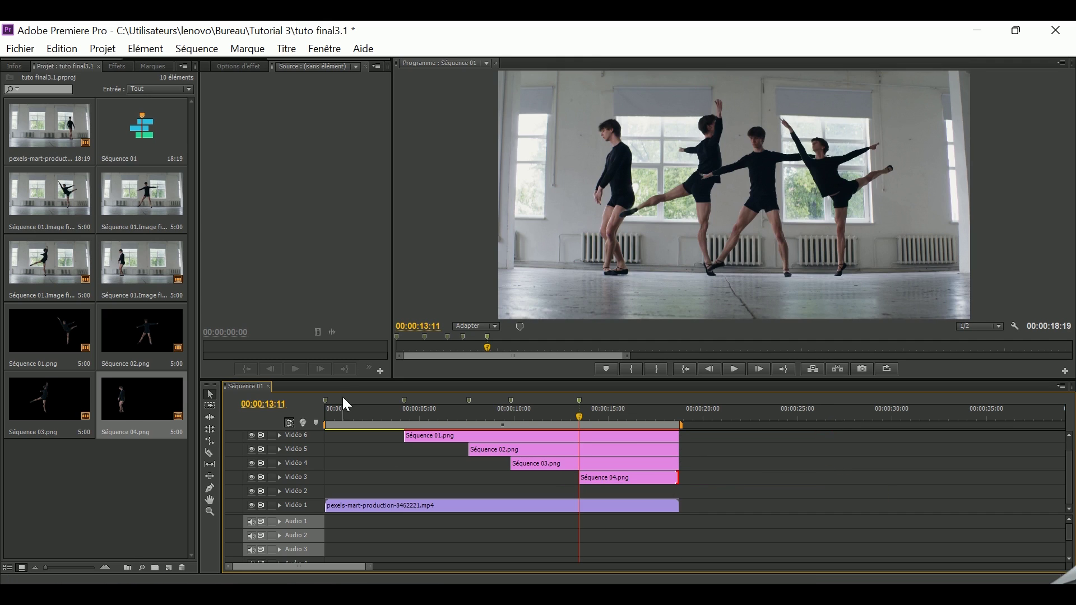
left_click(325, 404)
key("space")
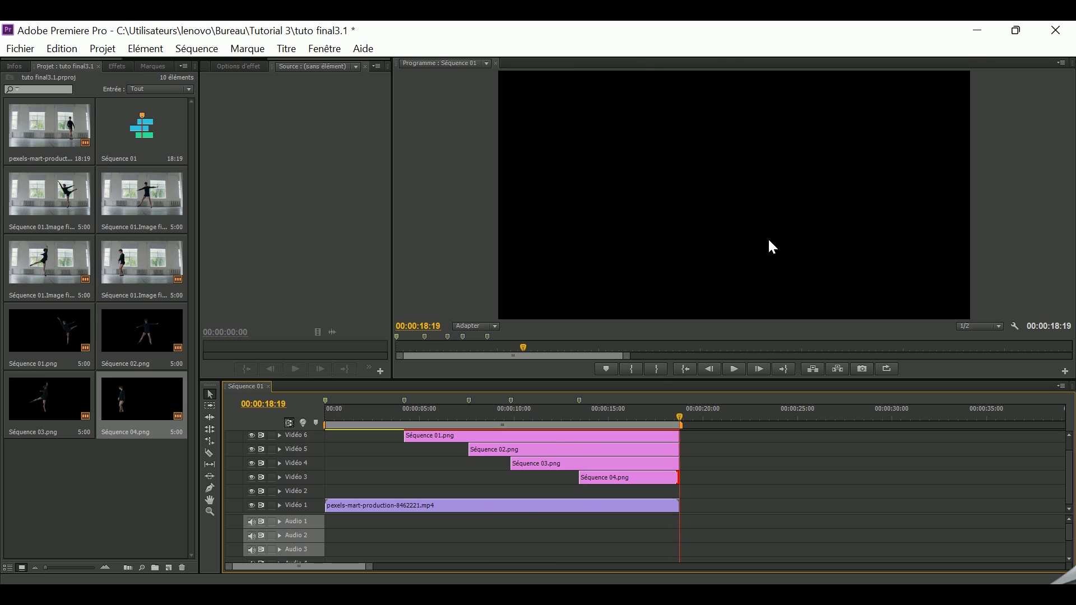
left_click_drag(674, 414, 311, 423)
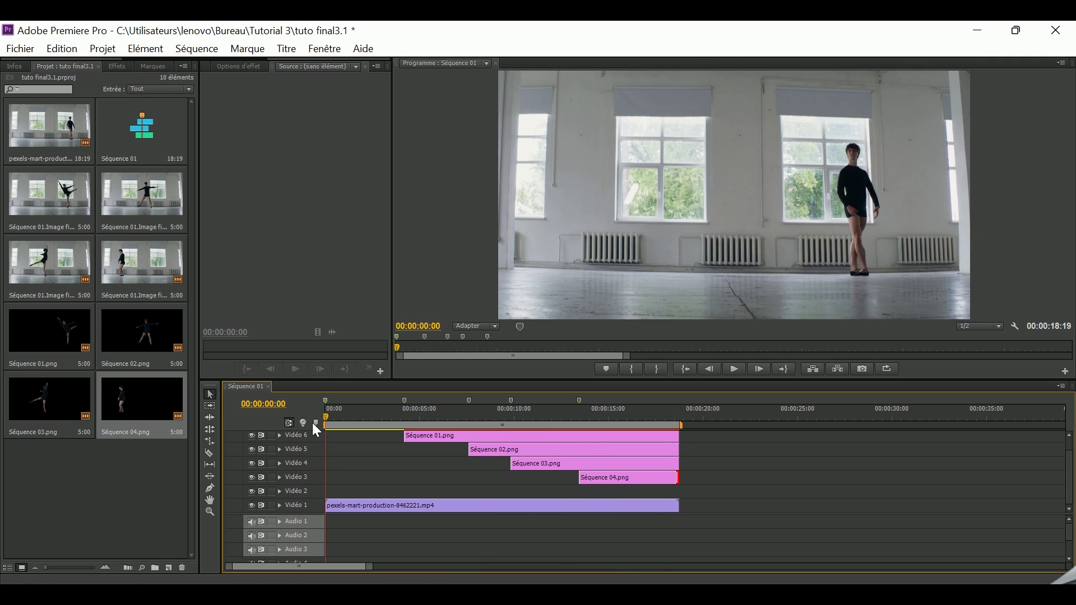